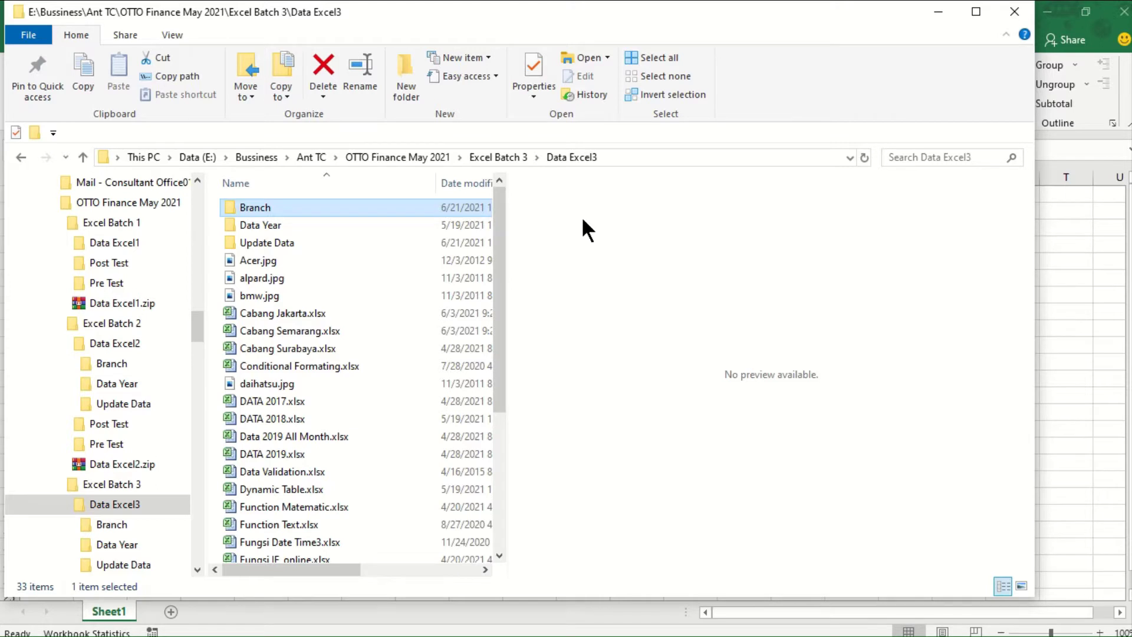
Examine the workbooks inside the Branch and Update Data folders of Data Excel3, finishing with the Branch folder selected
double_click(294, 205)
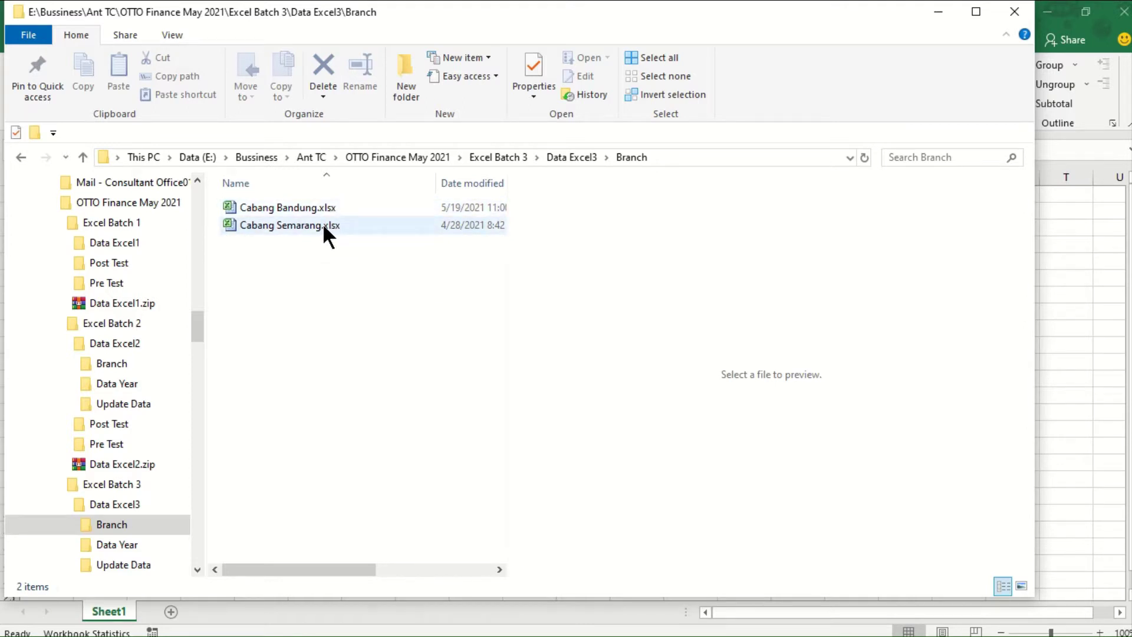
click(82, 157)
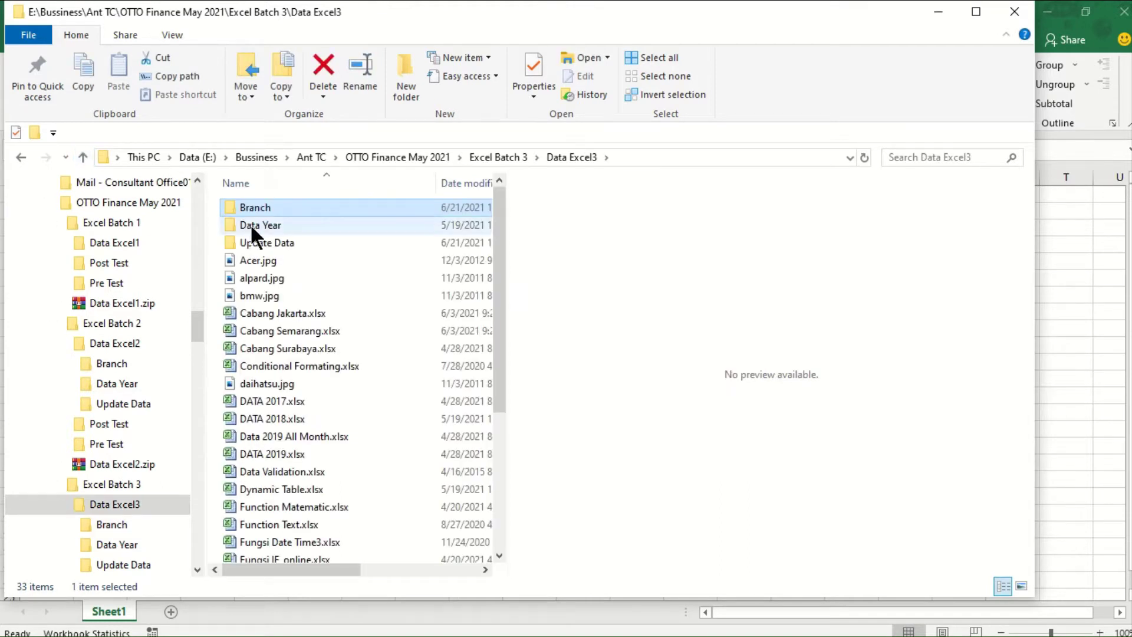
double_click(272, 244)
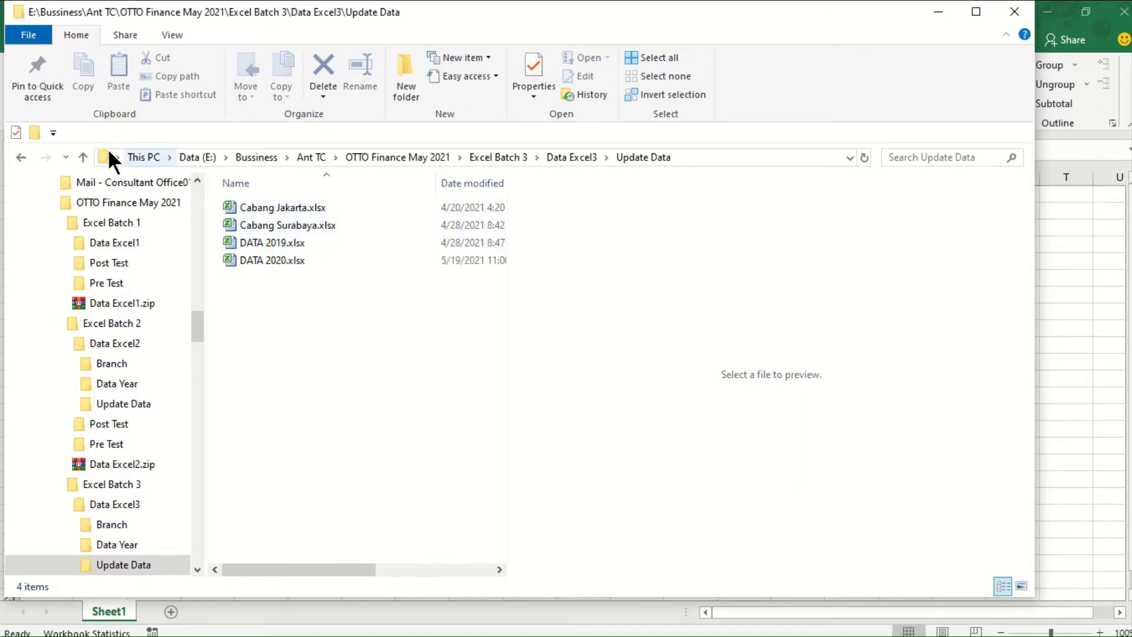
click(83, 157)
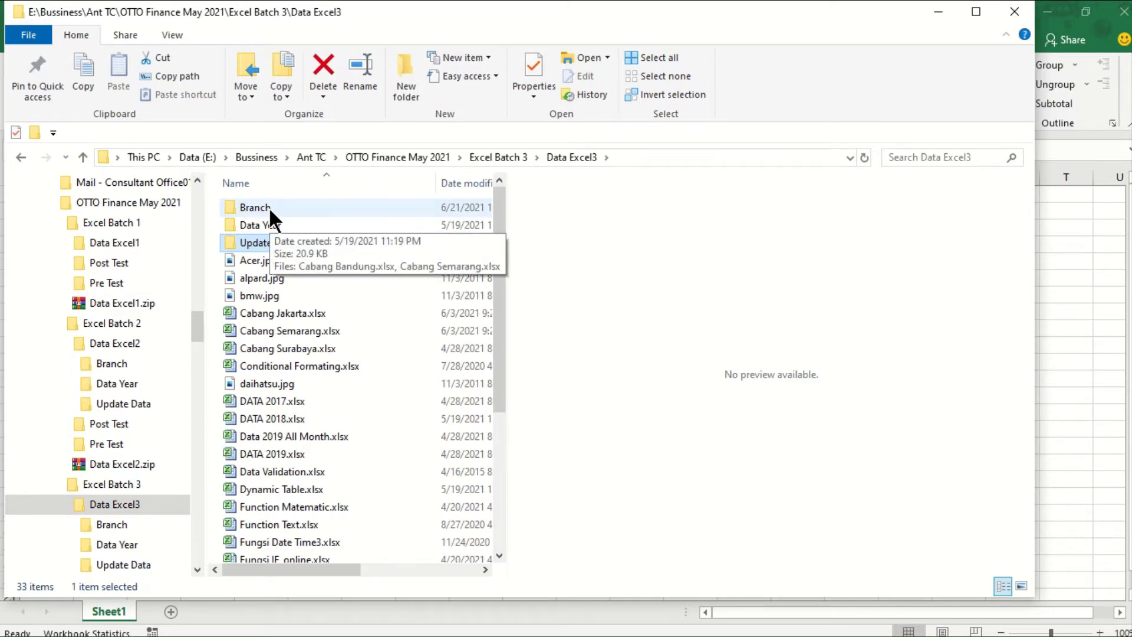
click(268, 206)
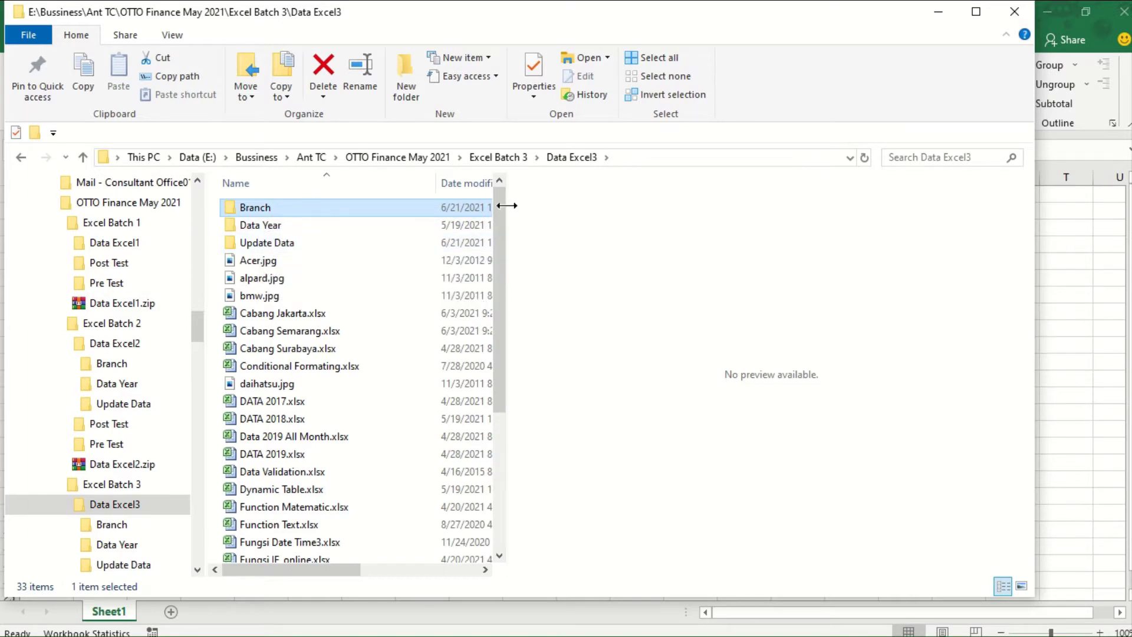
Switch to Excel and create a new blank workbook
click(1104, 236)
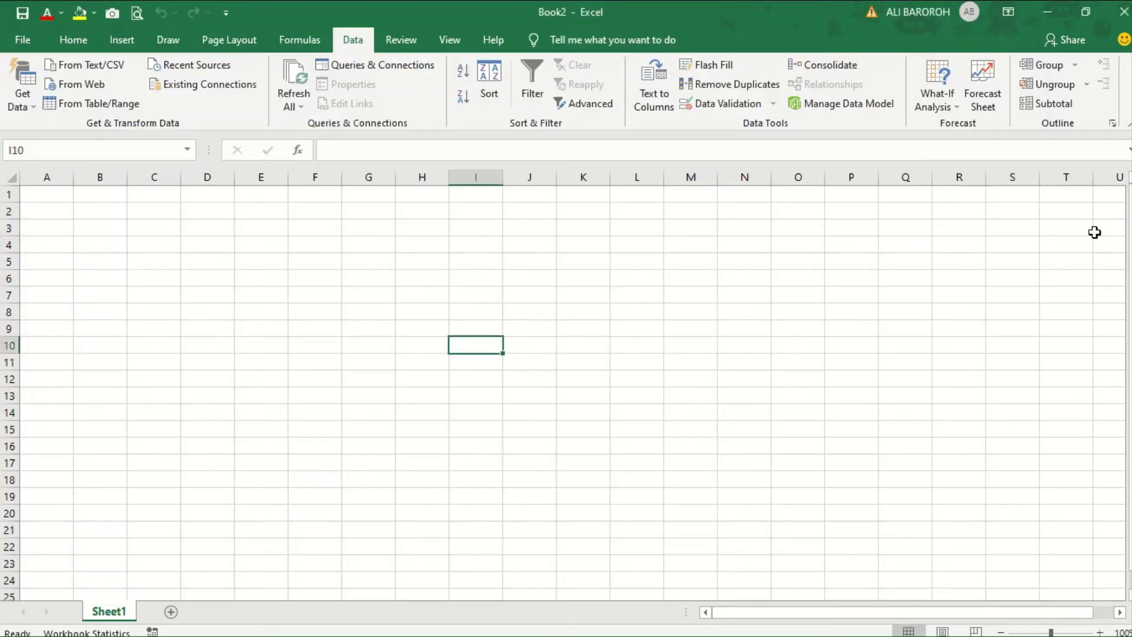
click(23, 40)
click(47, 118)
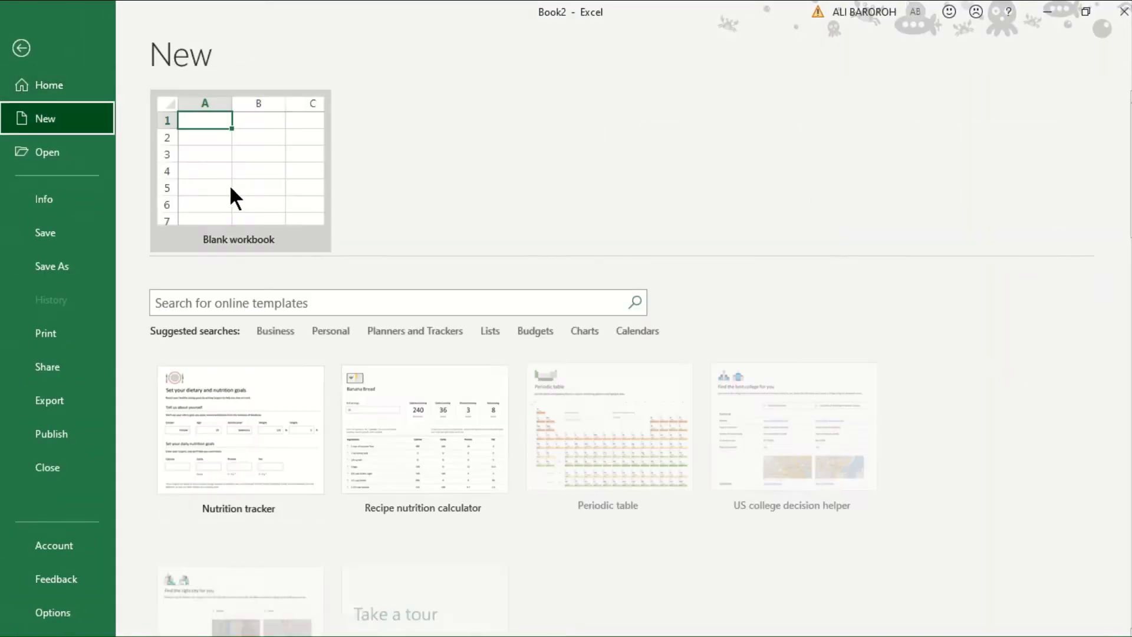
click(231, 188)
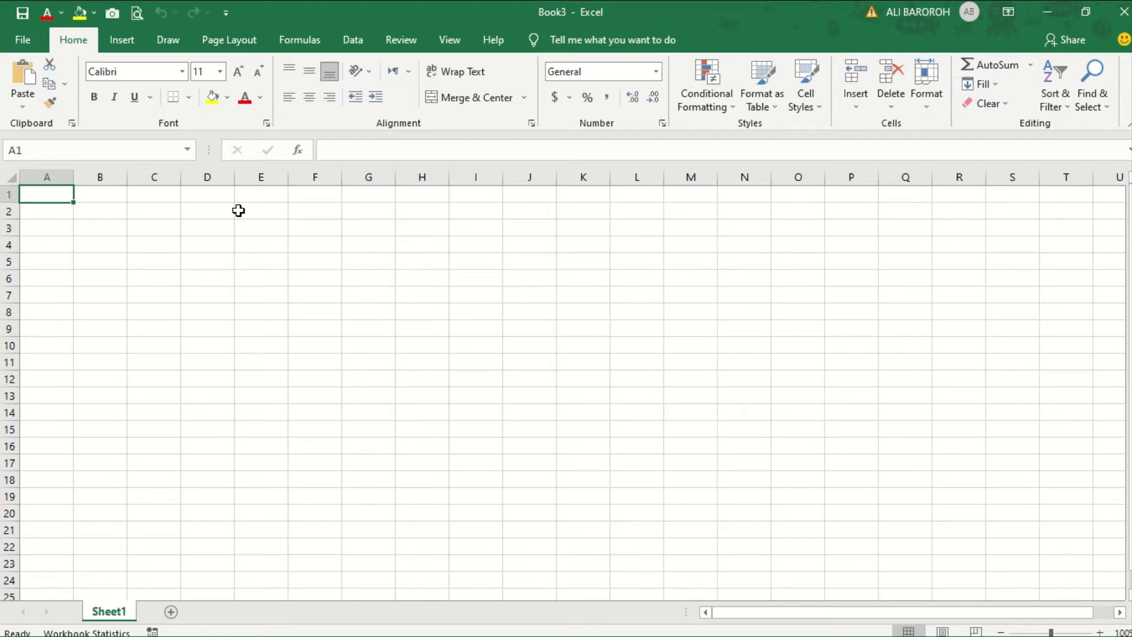
Begin saving the workbook, browse to the Branch folder of Data Excel2 and enter the file name "rekap data"
click(18, 50)
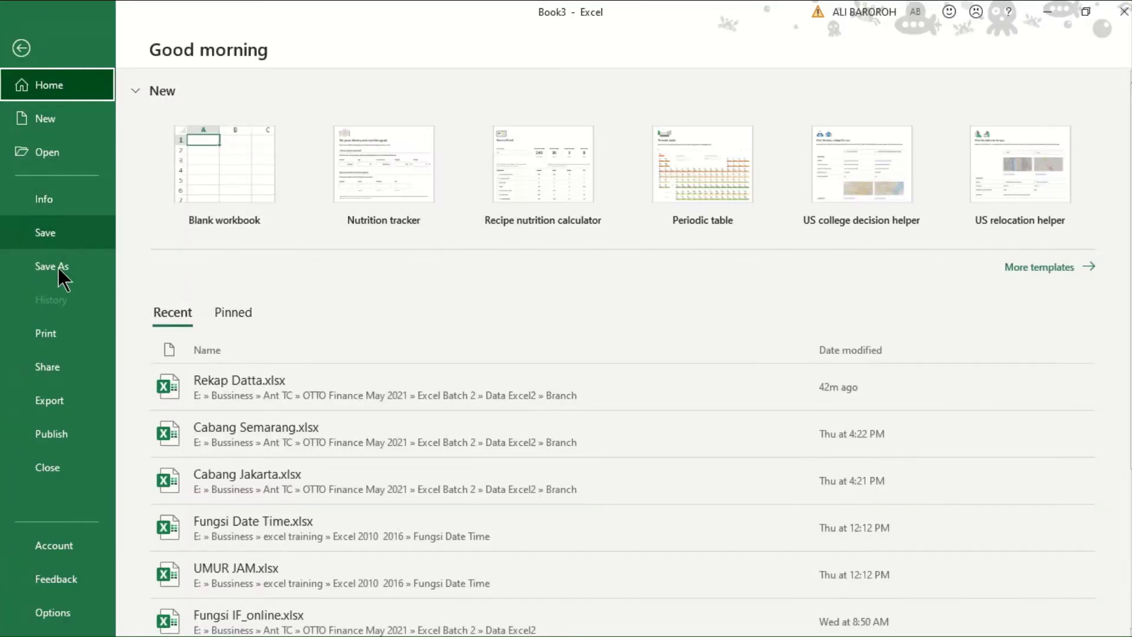
click(57, 242)
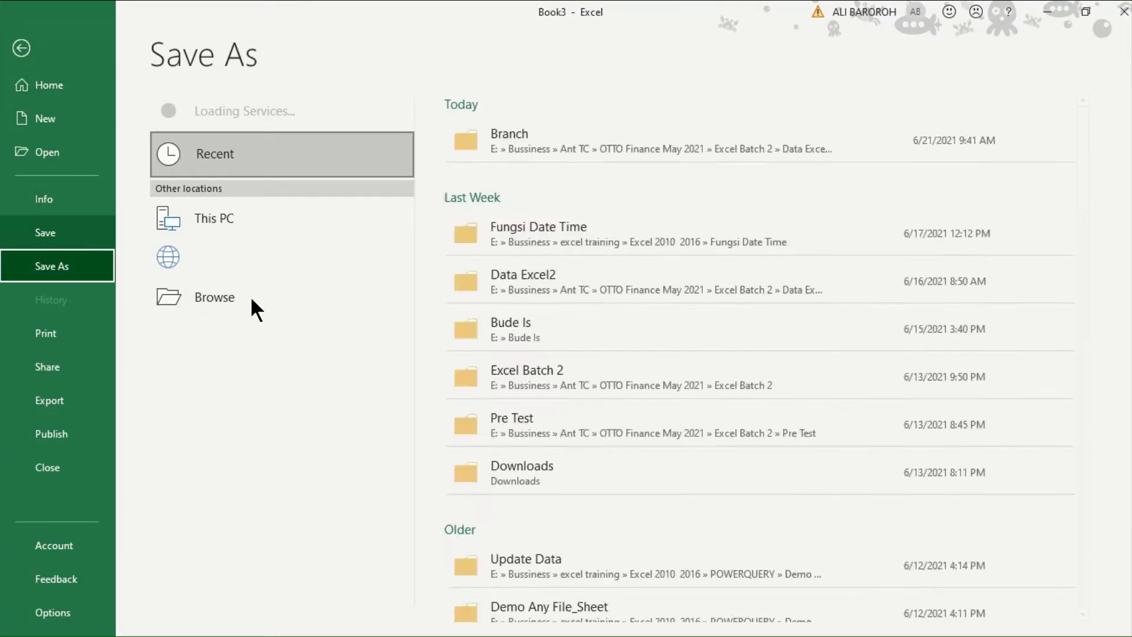
click(245, 303)
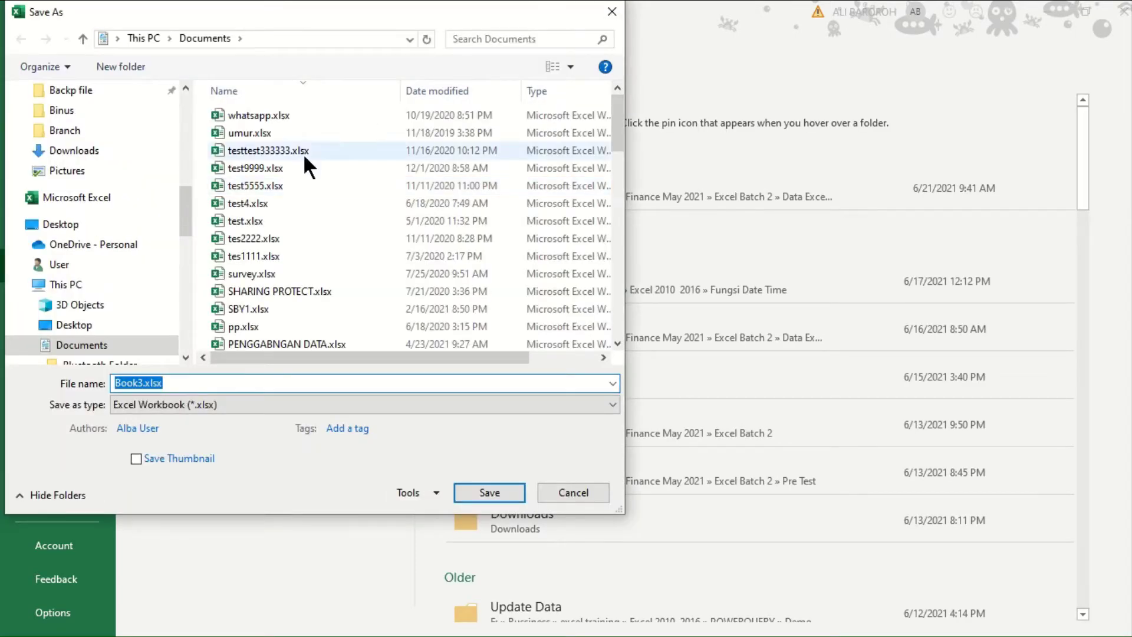
drag(180, 201, 192, 107)
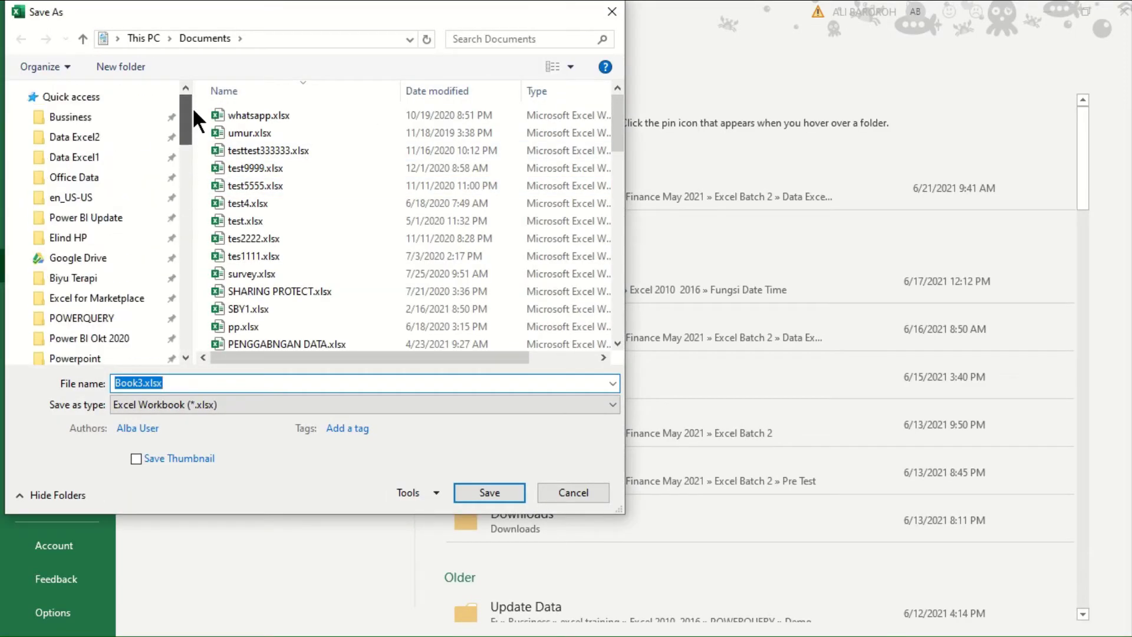
click(118, 142)
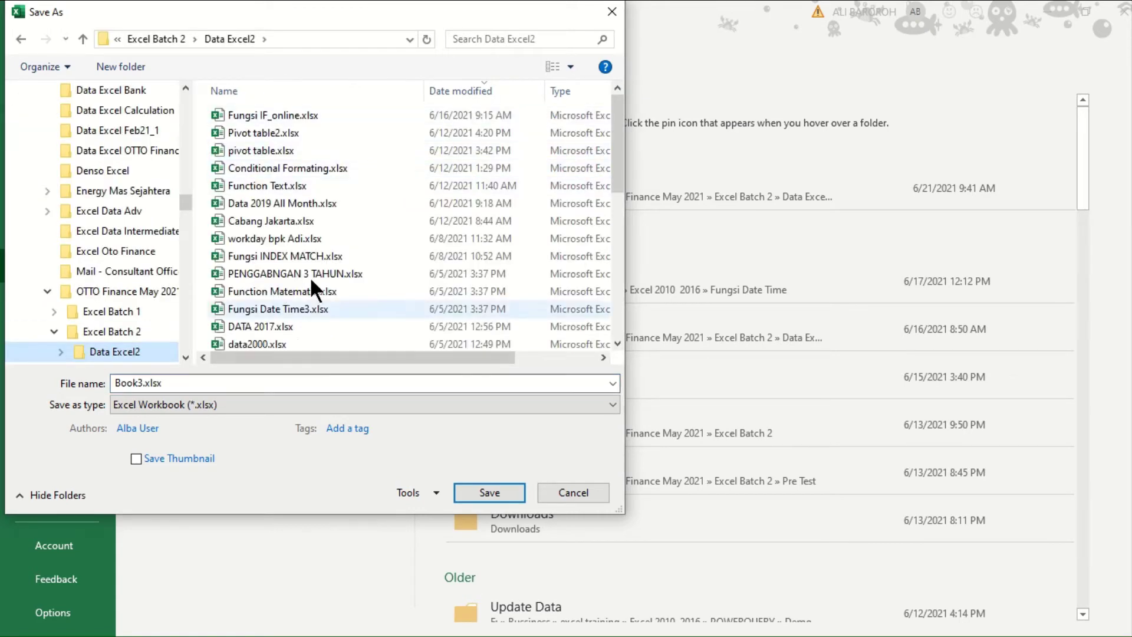
scroll(310, 277, down, 8)
double_click(292, 302)
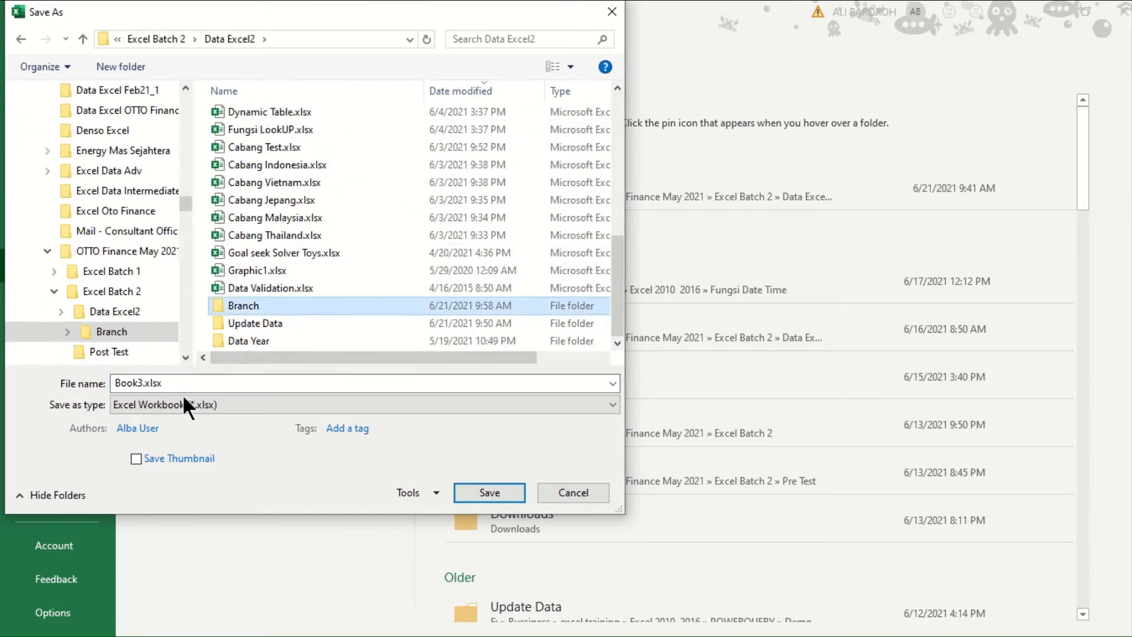
text(rekap)
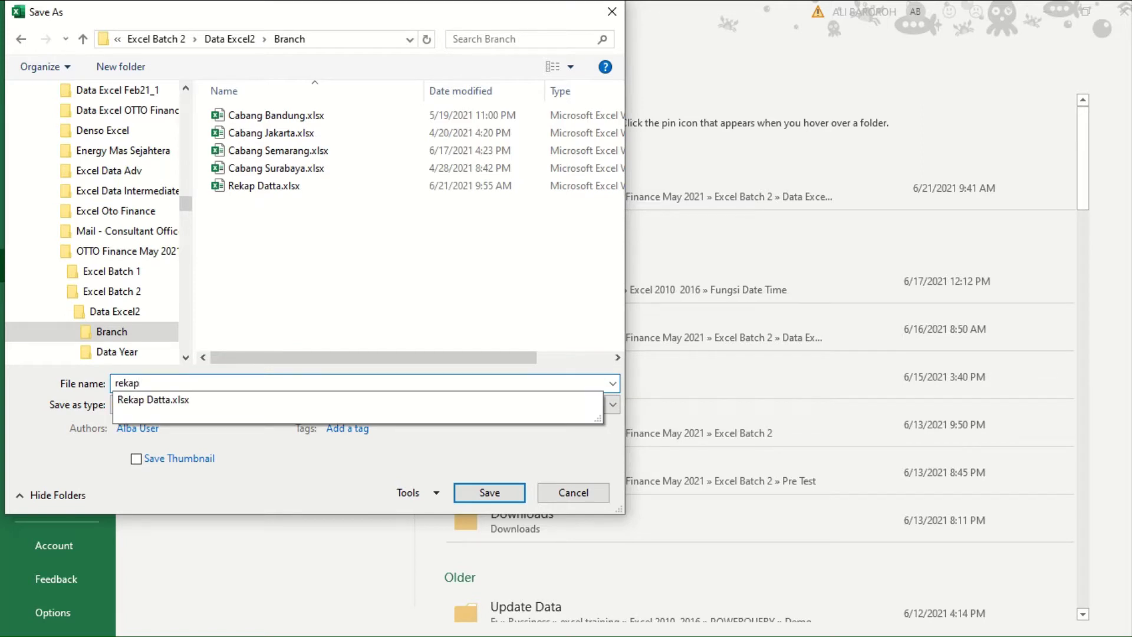
text( data)
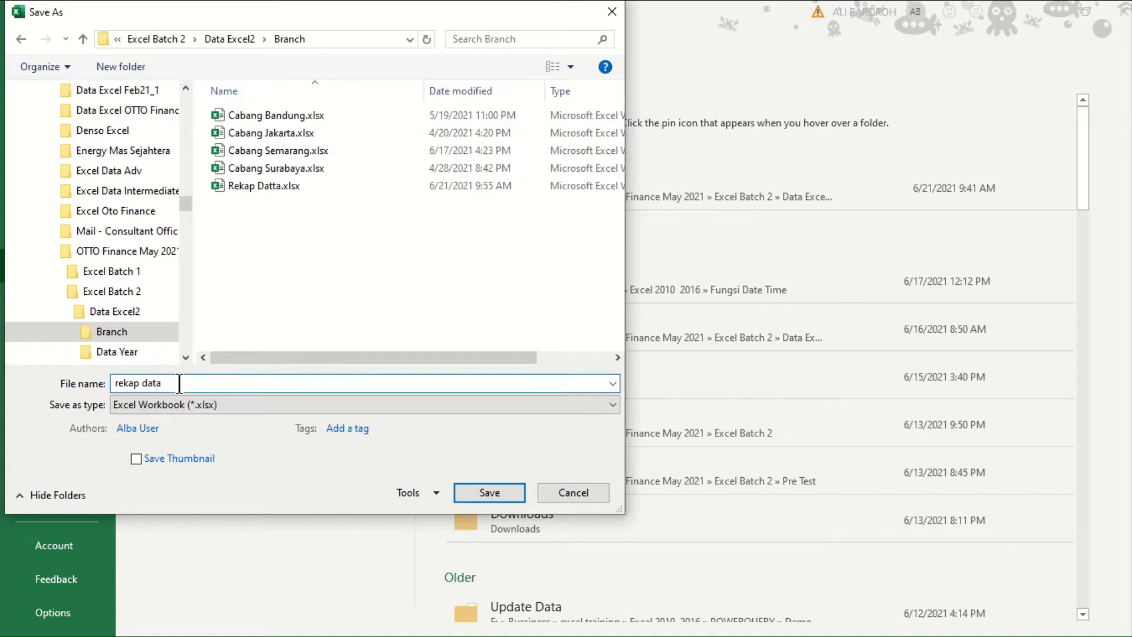
Change the save location to Excel Batch 3 > Data Excel3 > Branch and save the workbook there
click(89, 40)
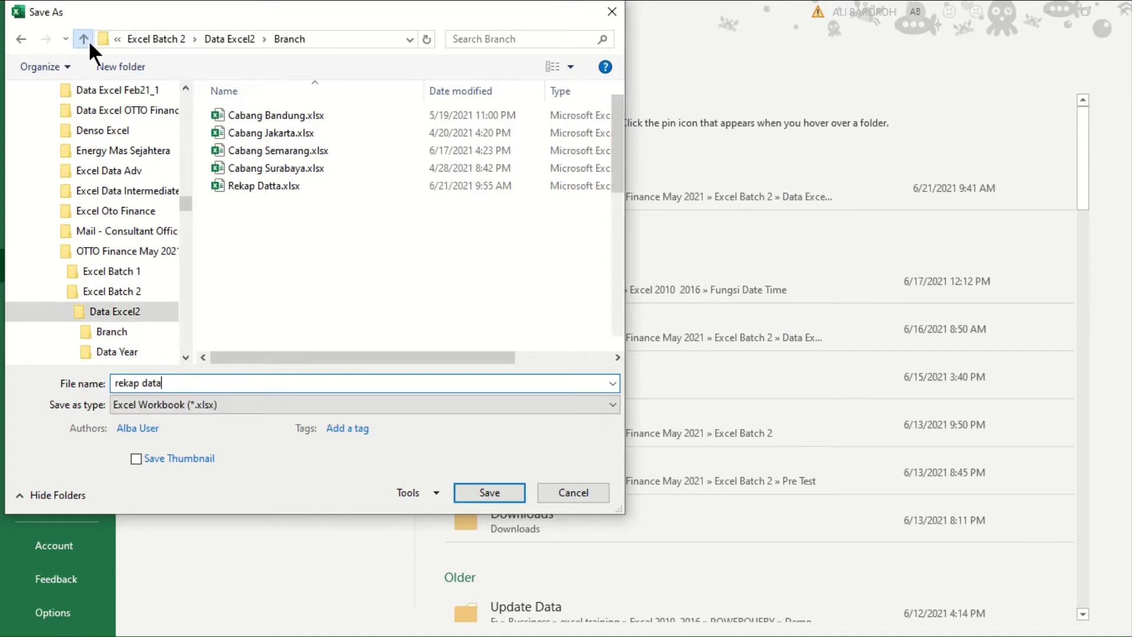
click(88, 41)
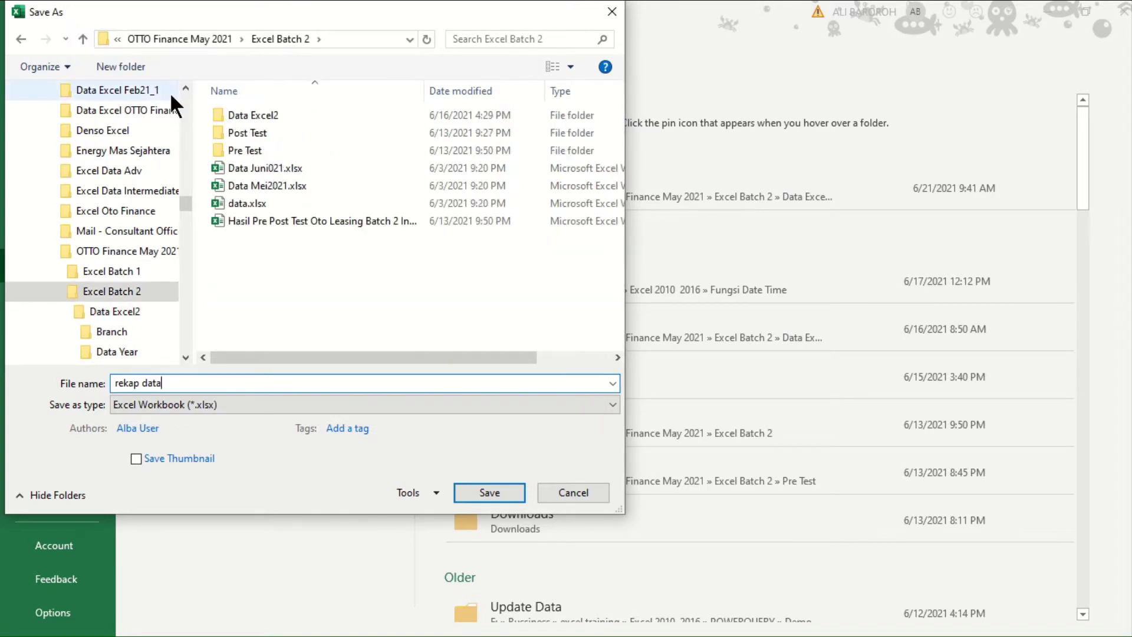
click(87, 39)
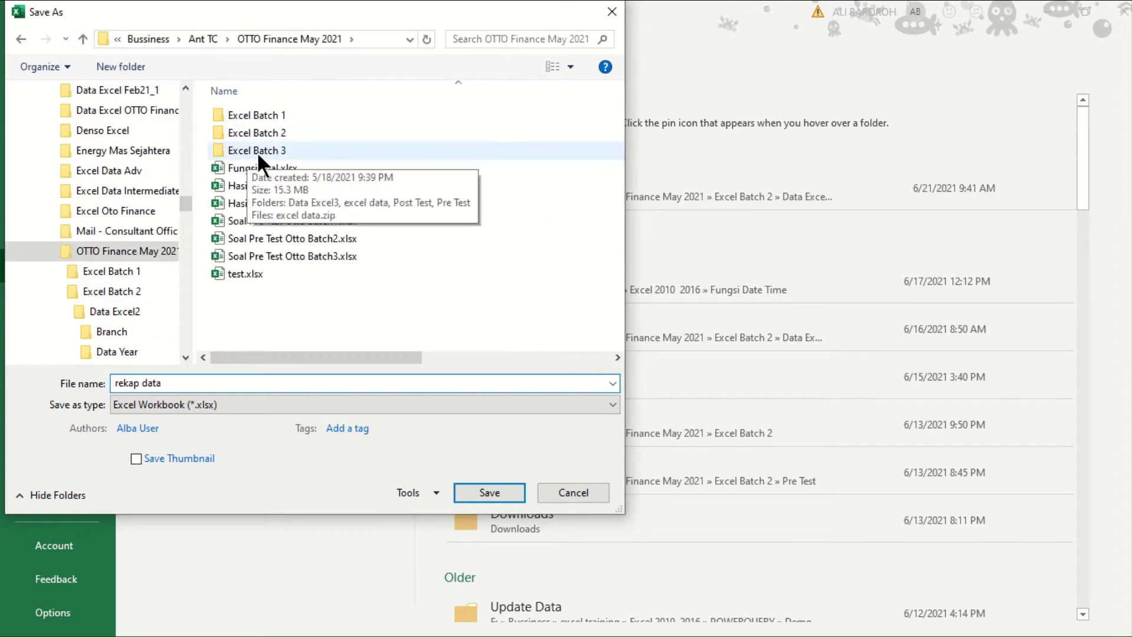
double_click(258, 150)
click(262, 115)
double_click(263, 115)
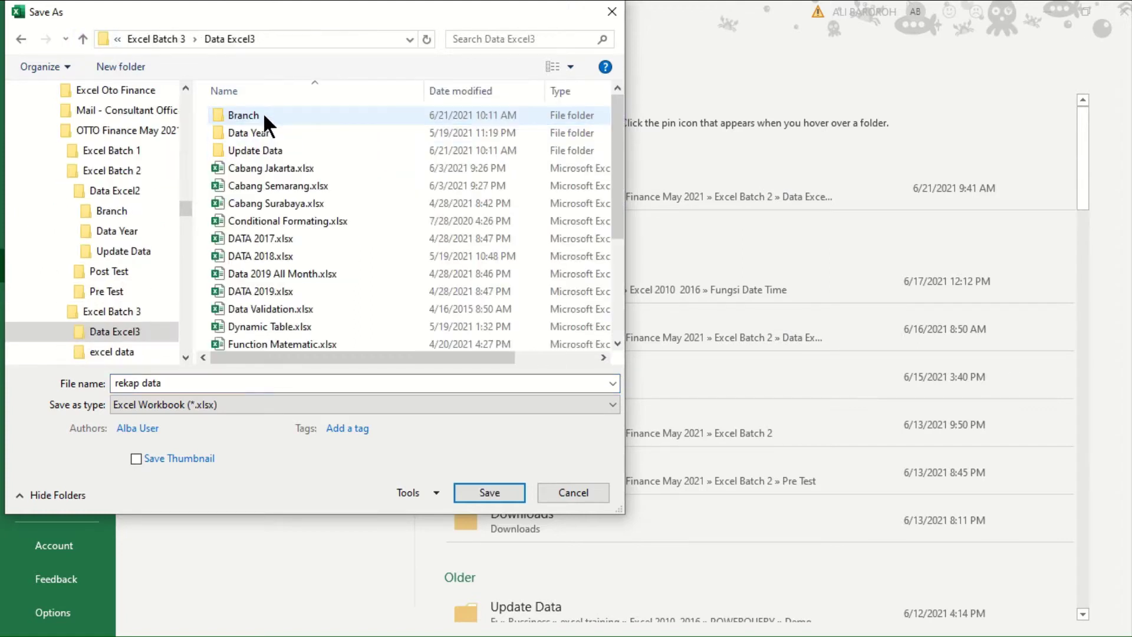
click(262, 119)
double_click(261, 118)
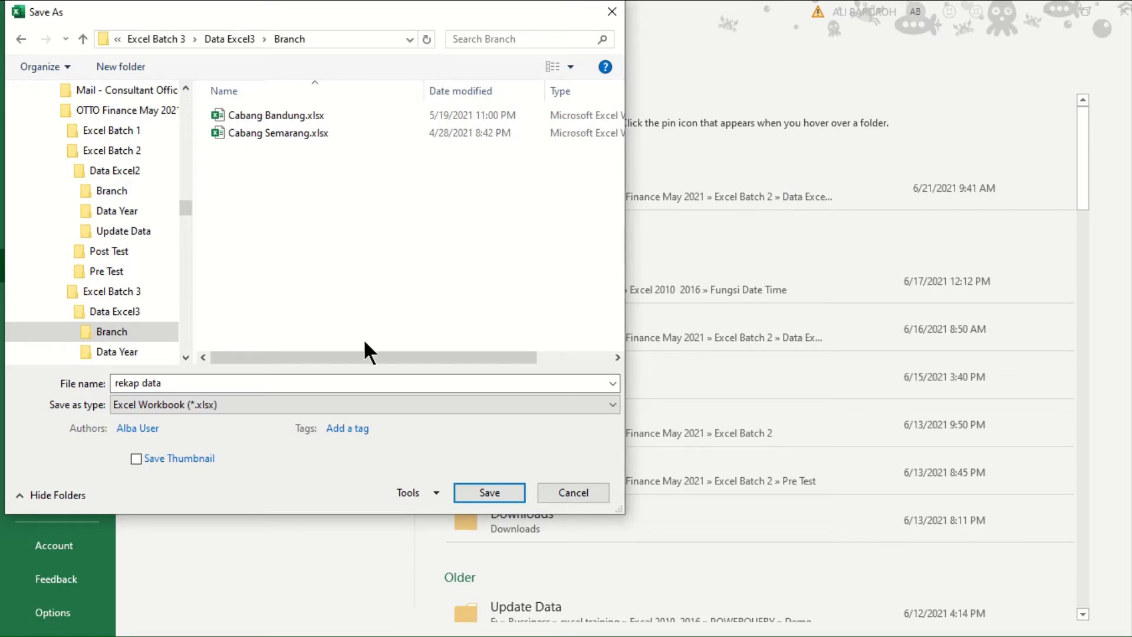
click(483, 494)
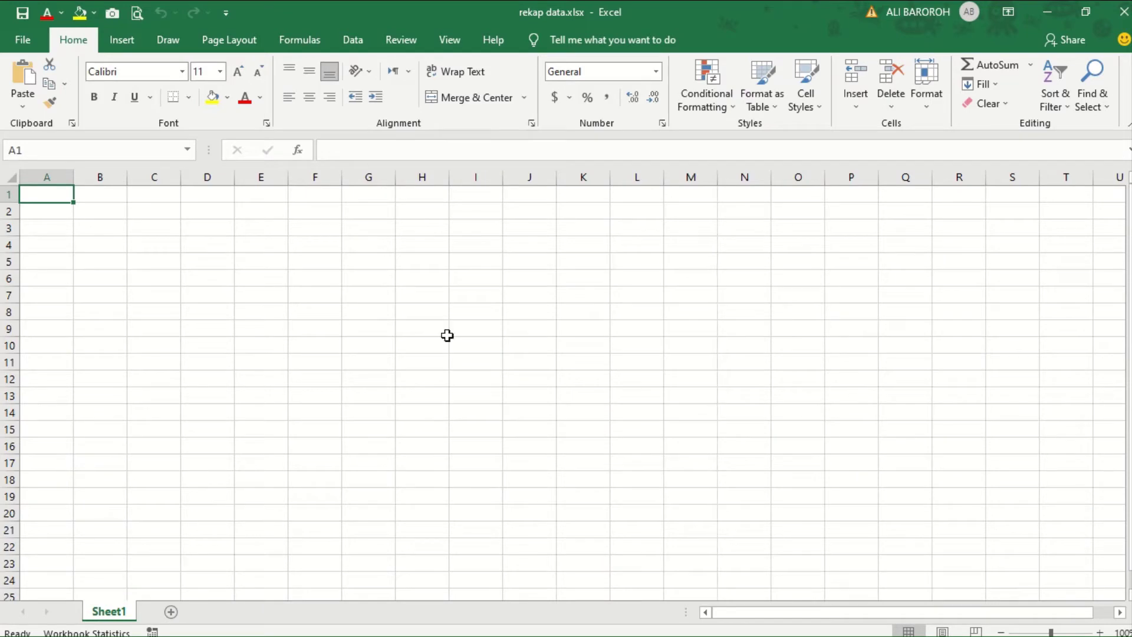
Get data from the Branch folder in Data Excel3 and open its file list for transformation in Power Query Editor
click(347, 43)
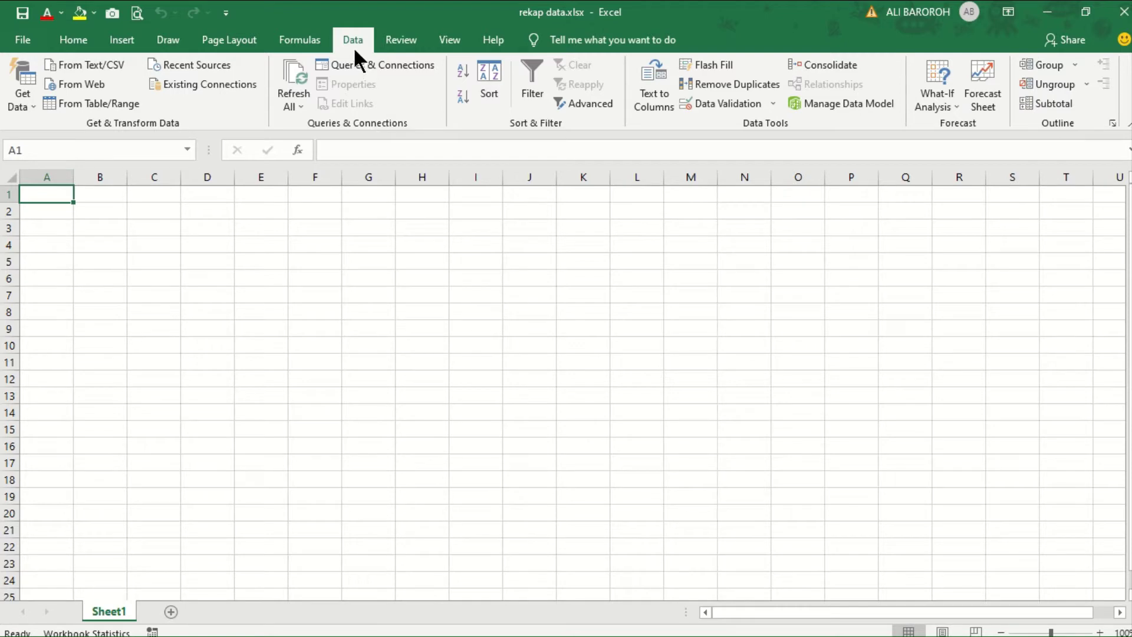
click(13, 103)
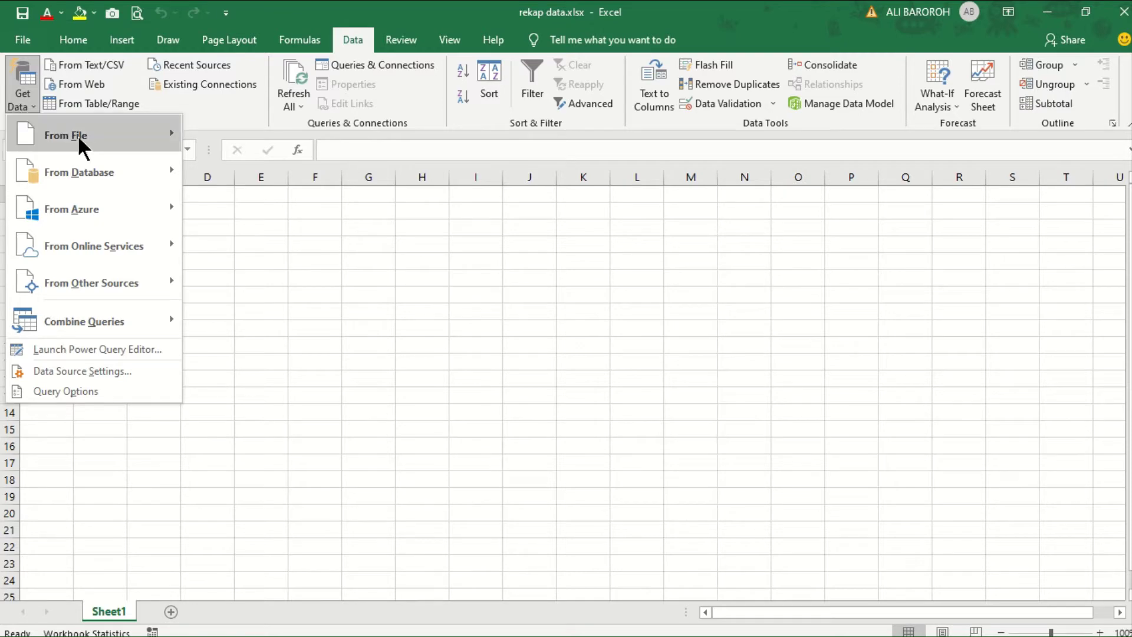
mouse_move(77, 135)
click(252, 291)
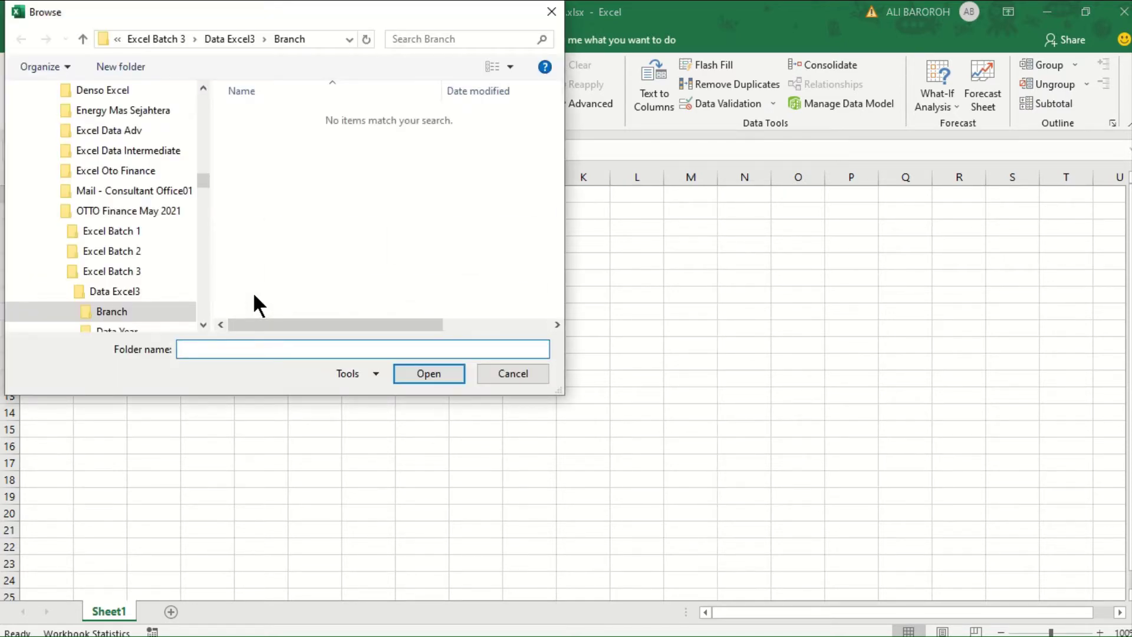
click(83, 40)
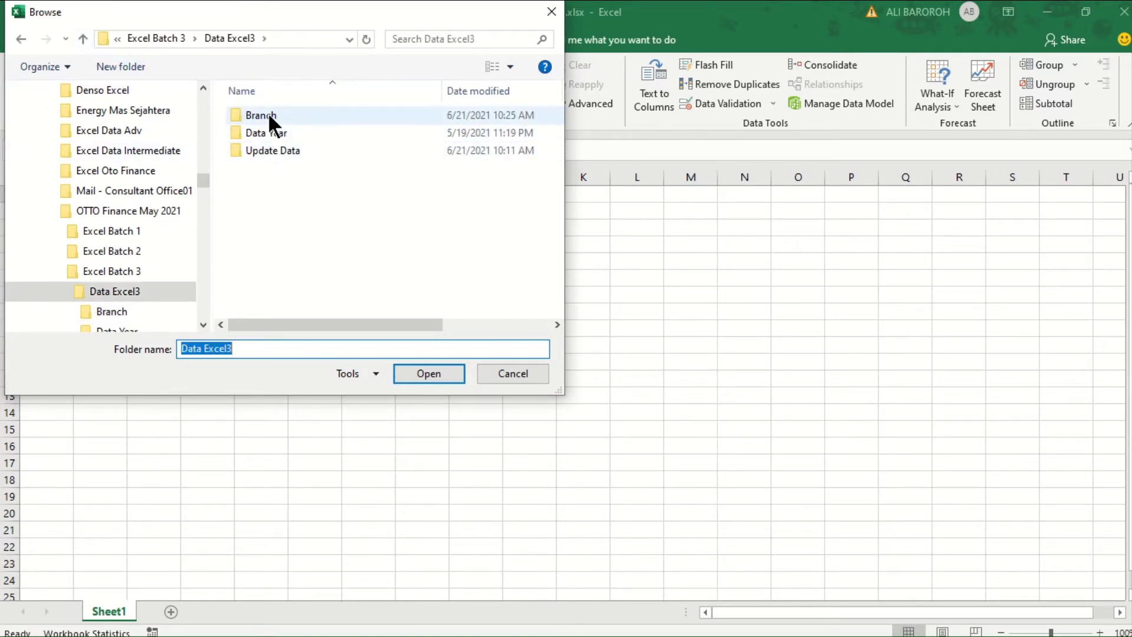
click(271, 116)
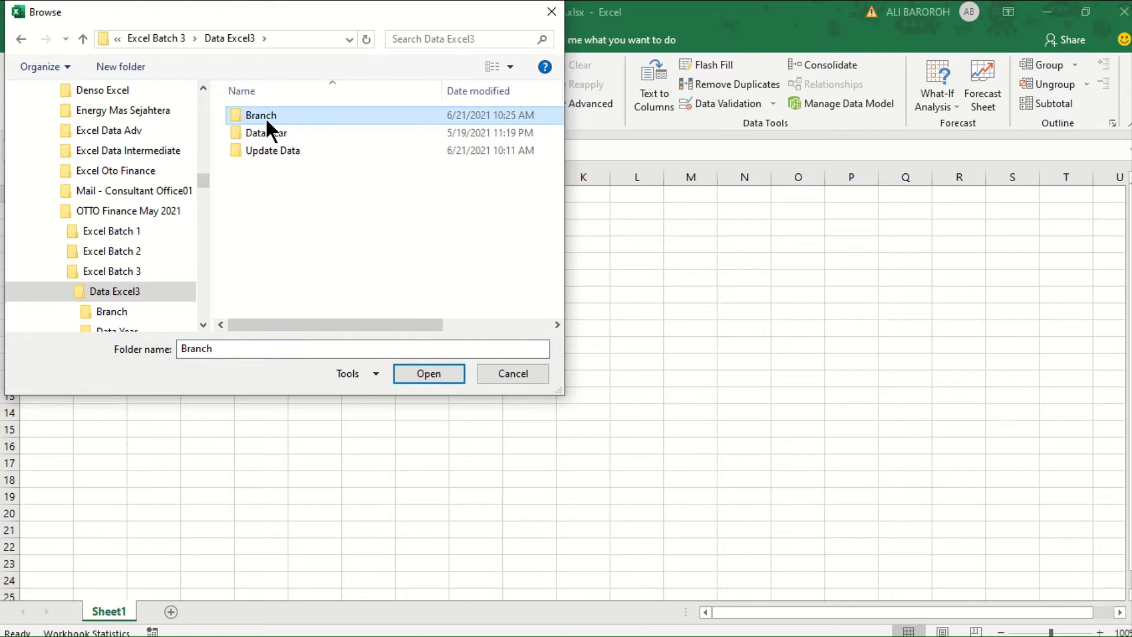
click(416, 371)
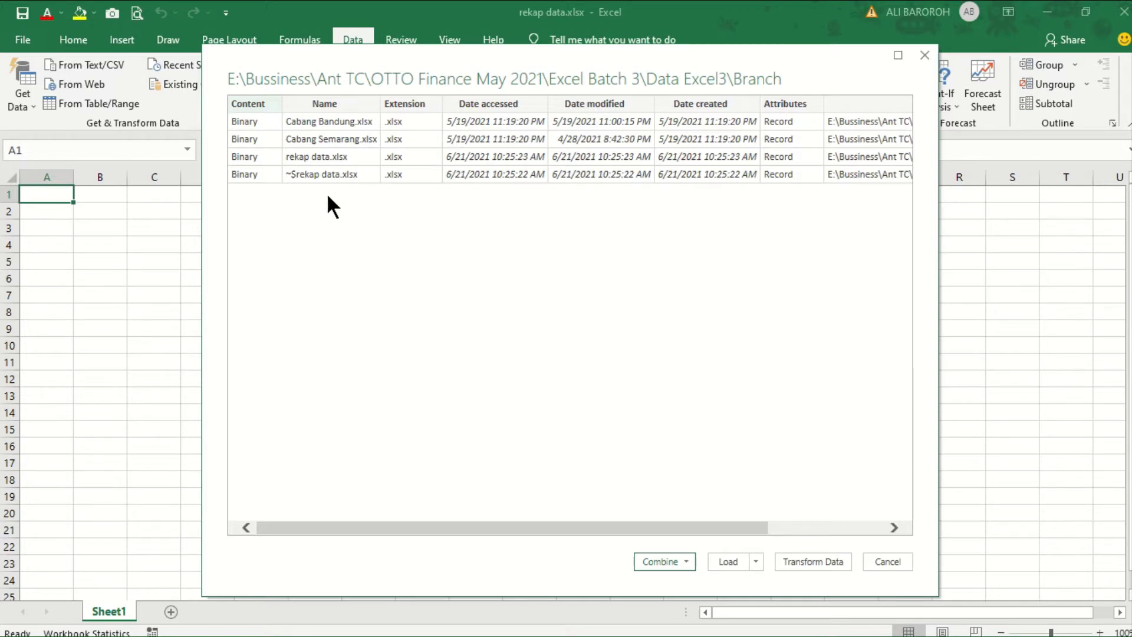
click(828, 563)
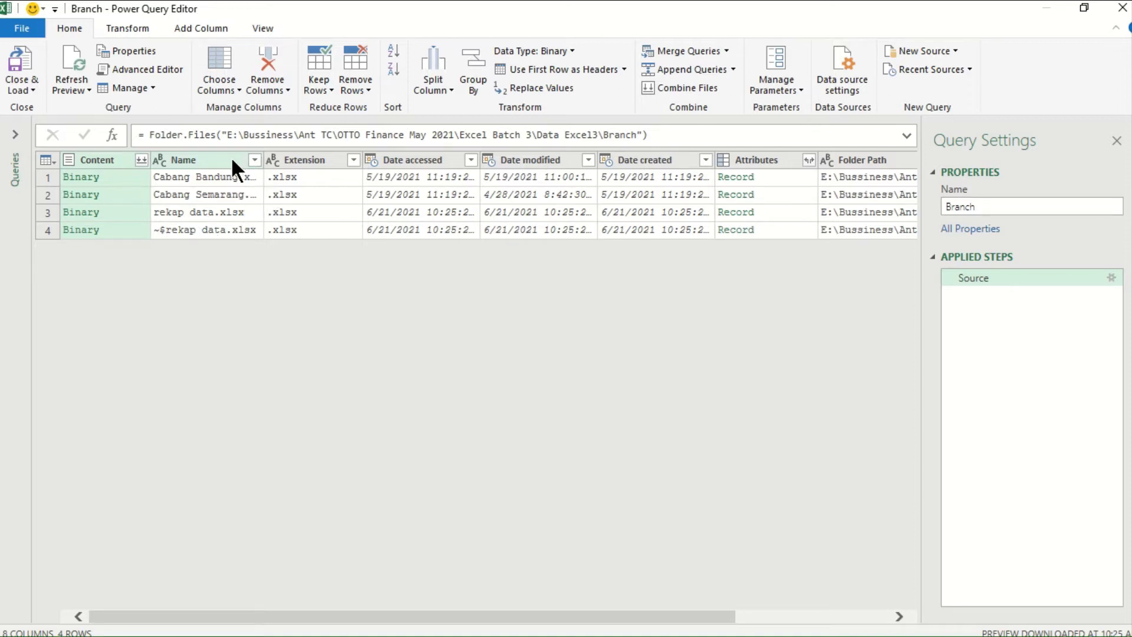
Filter the Name column to keep only files whose name does not contain "rekap"
click(252, 158)
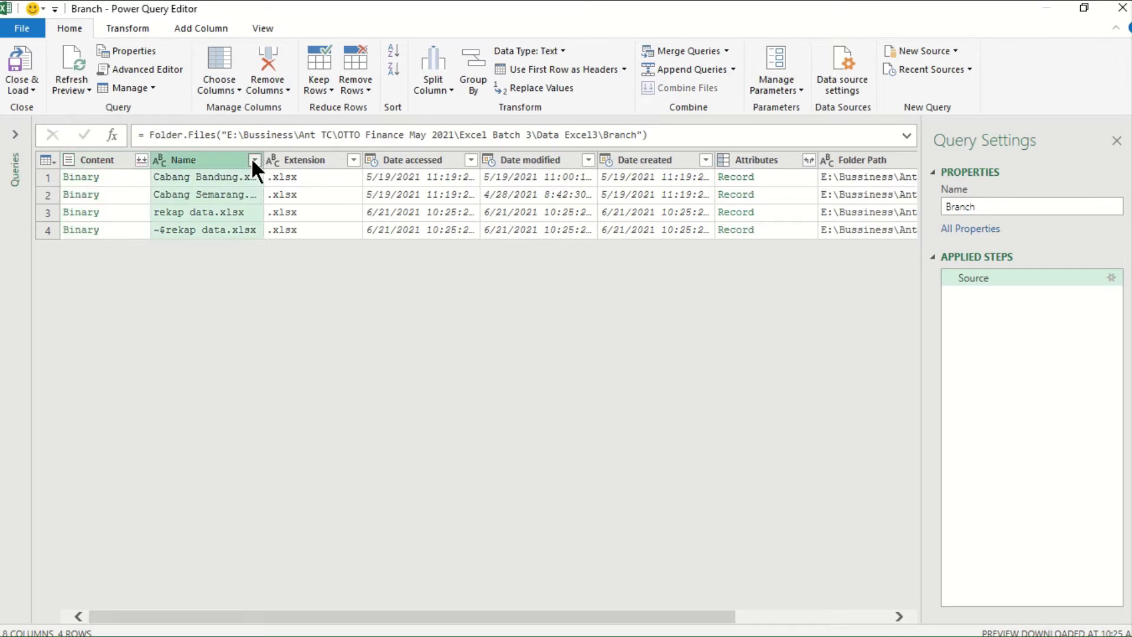
mouse_move(318, 295)
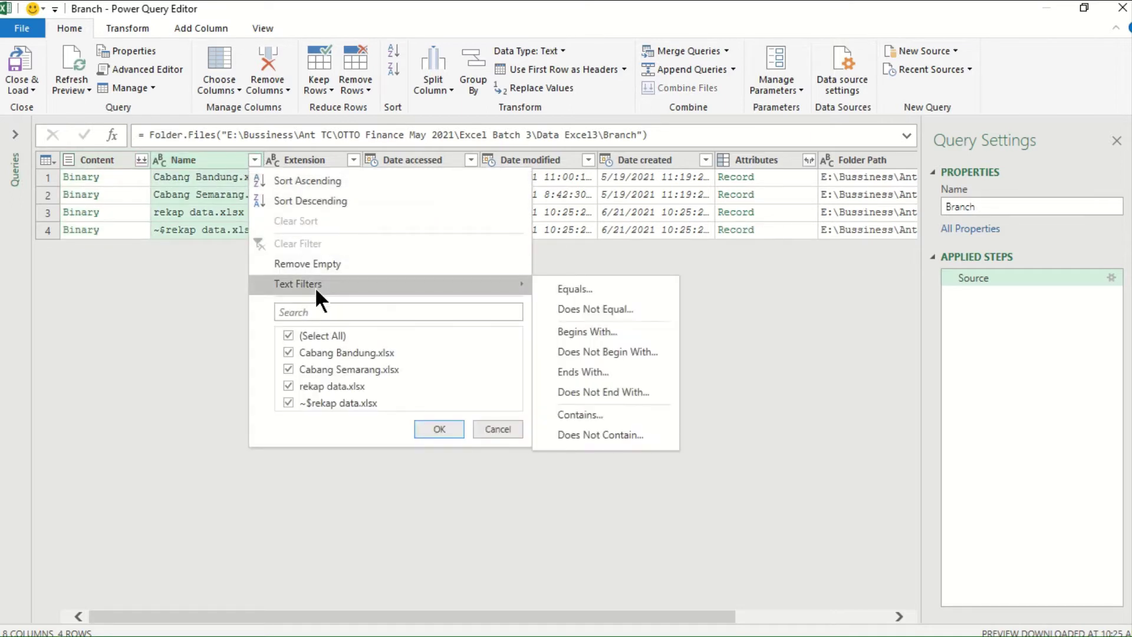
click(615, 435)
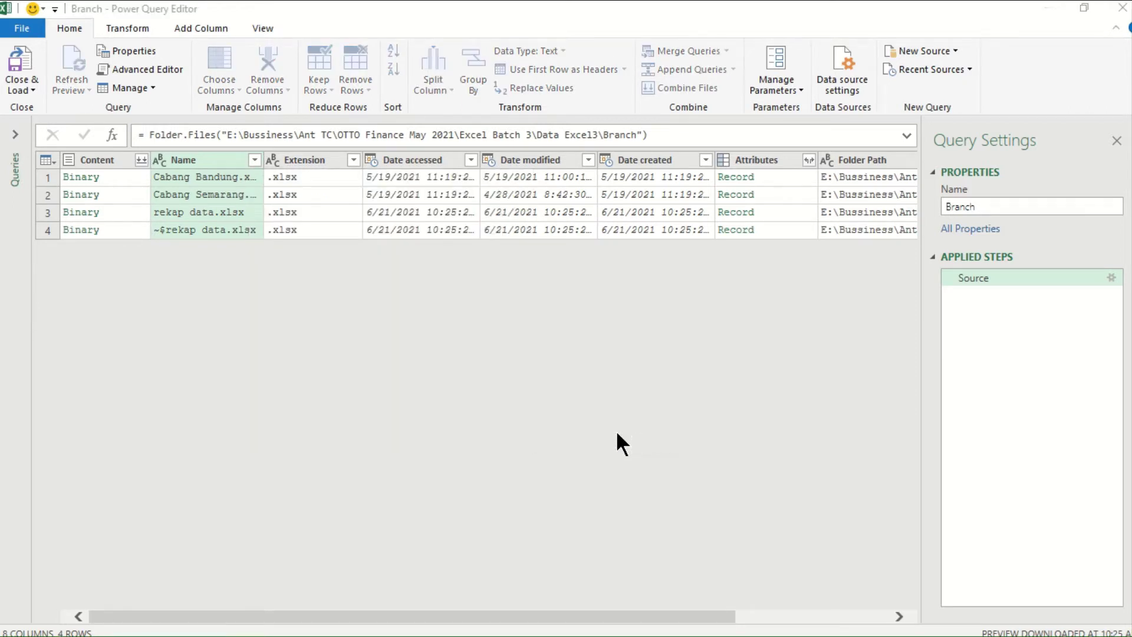
click(540, 318)
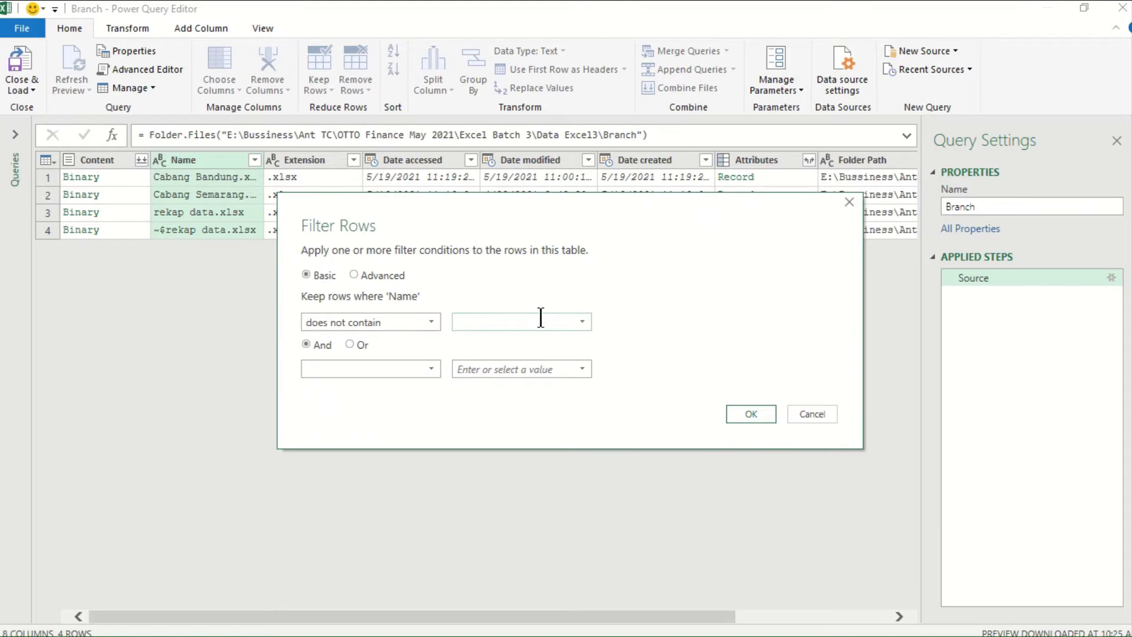
text(rekap)
click(741, 411)
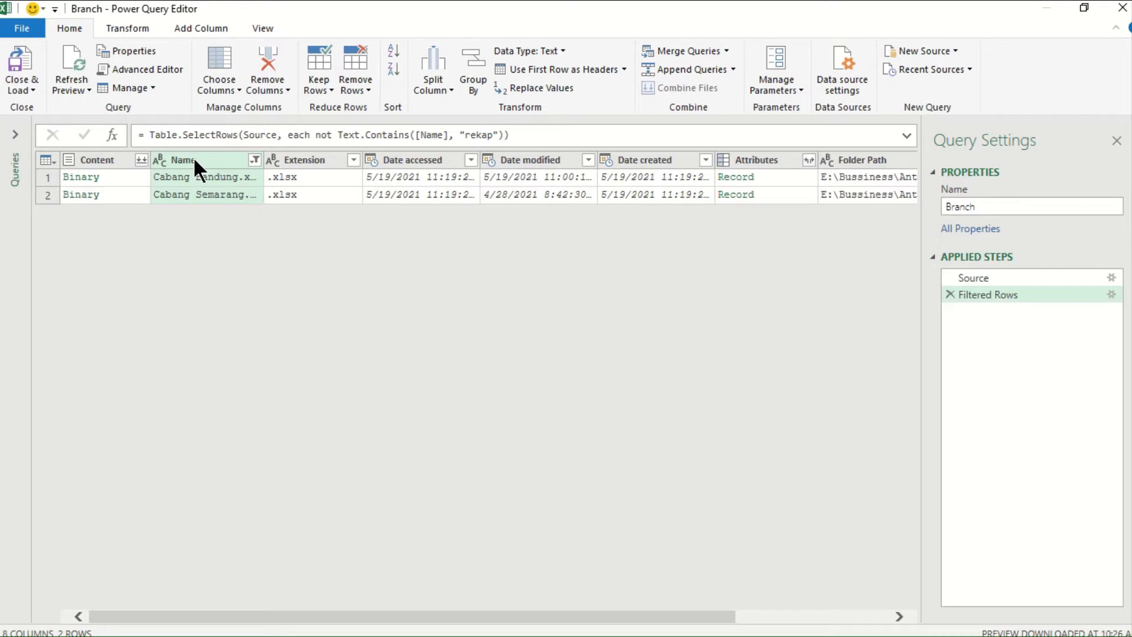
Keep only the Name and Content columns and remove all other columns from the query
ctrl+click(96, 160)
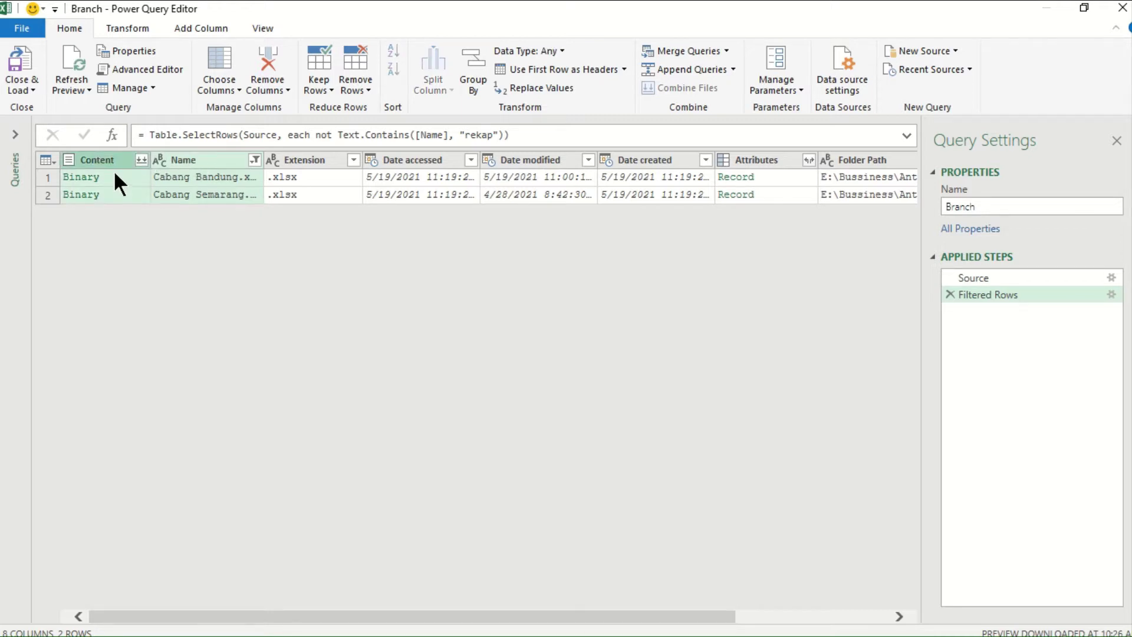
right_click(217, 161)
click(276, 215)
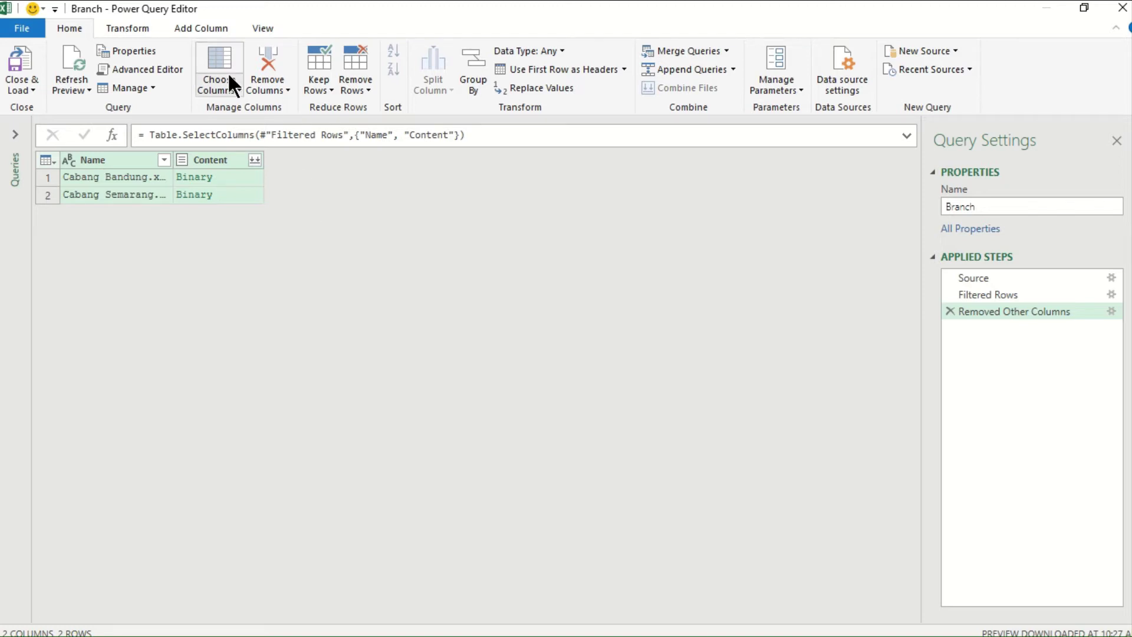
Add a custom column with the formula Excel.Workbook([Content]), keeping the column name Custom
click(192, 27)
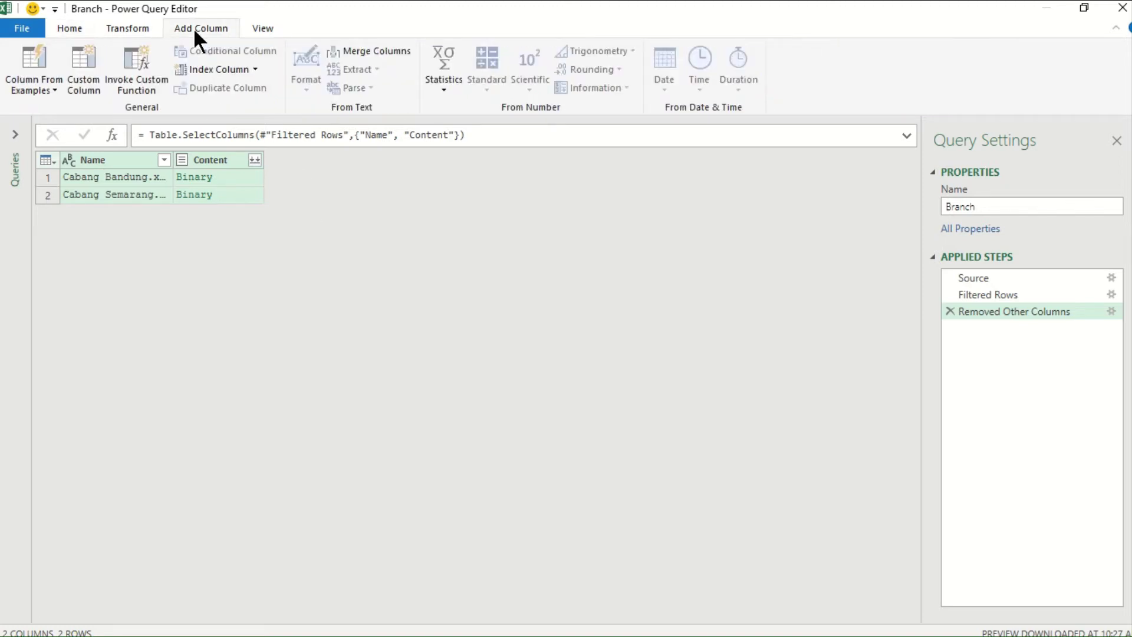
click(83, 55)
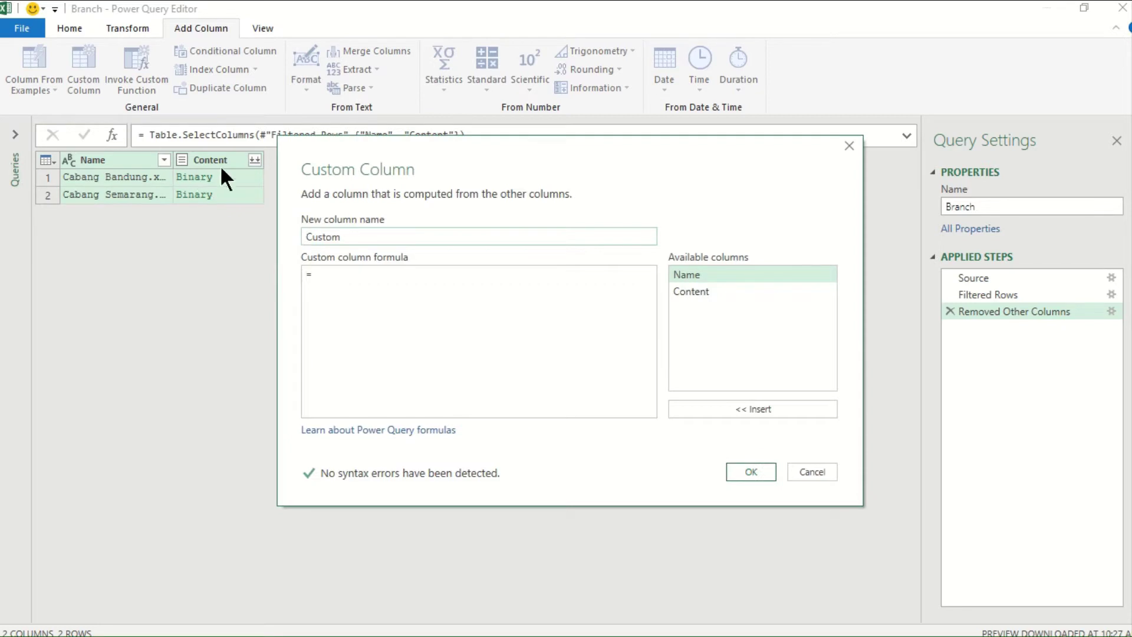
click(340, 277)
text(EX)
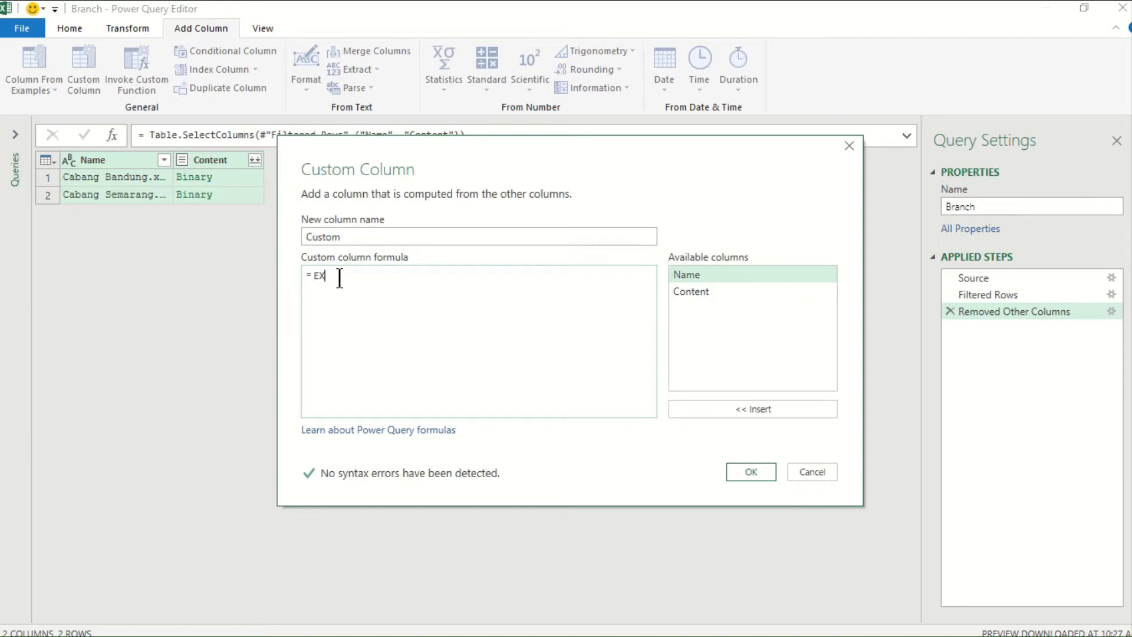
key(BackSpace)
text(xcel.Workbook()
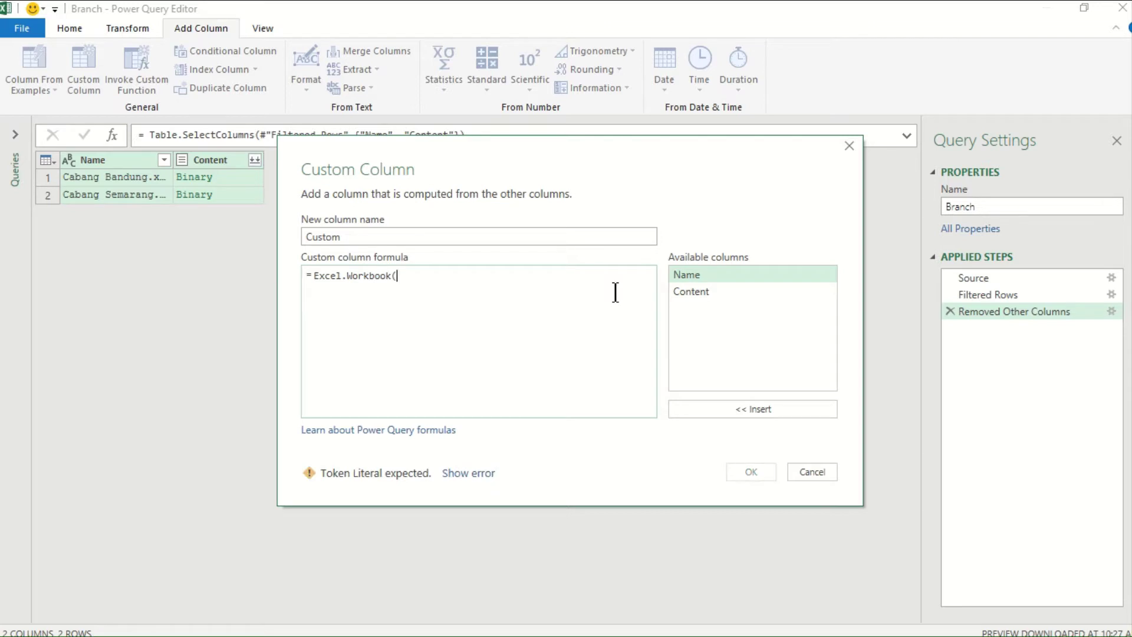
double_click(688, 290)
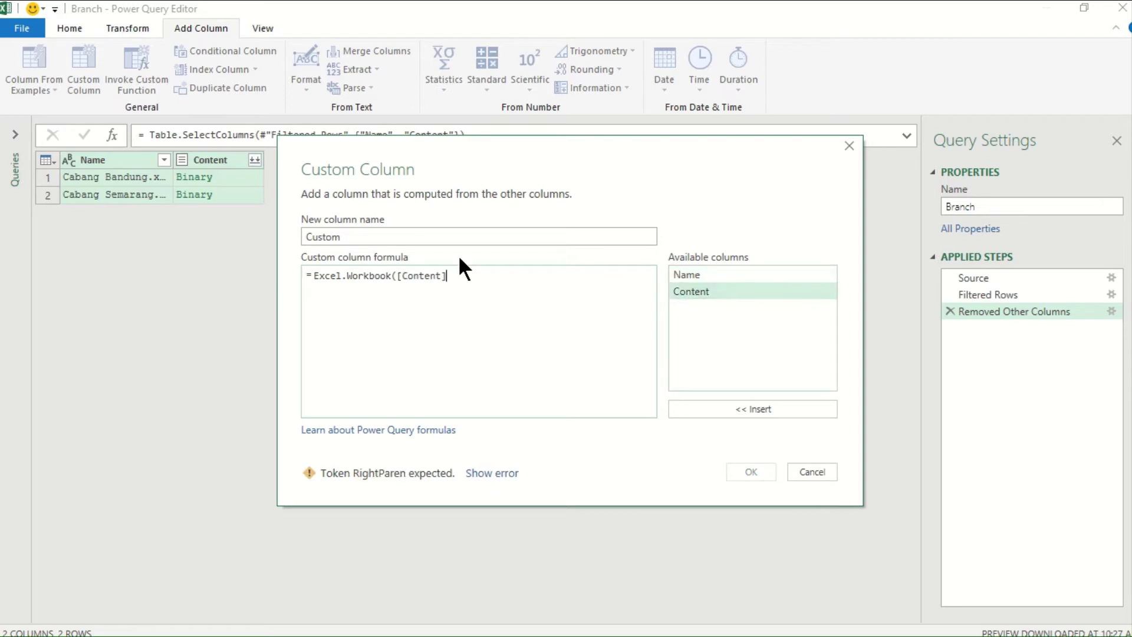
text())
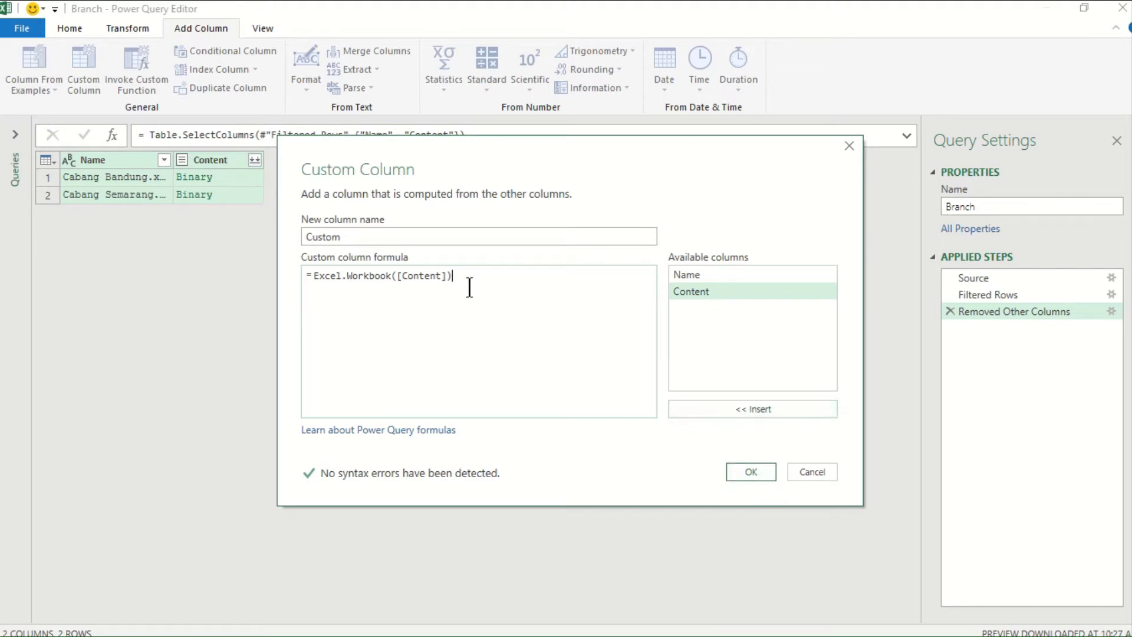
click(749, 470)
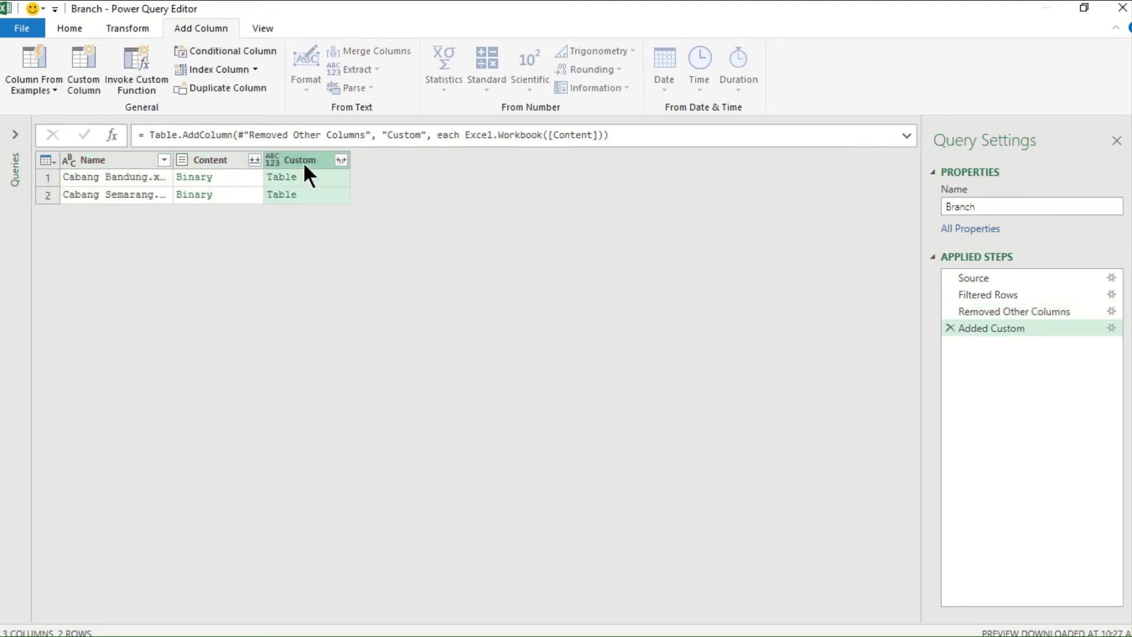
Remove the Content column from the query
click(219, 158)
right_click(218, 158)
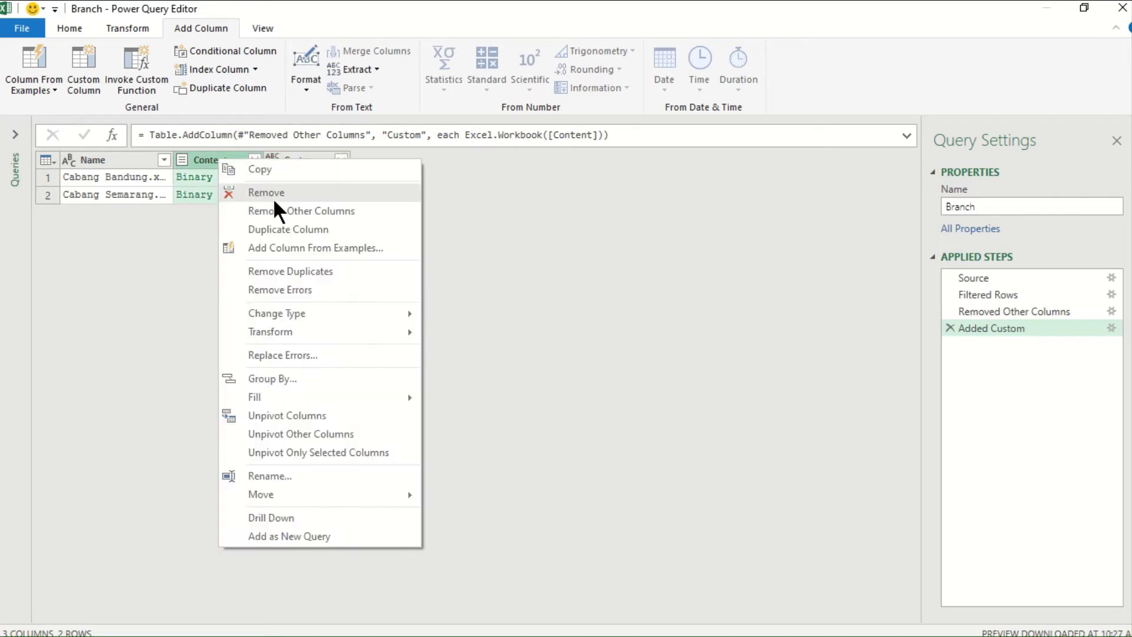
click(273, 194)
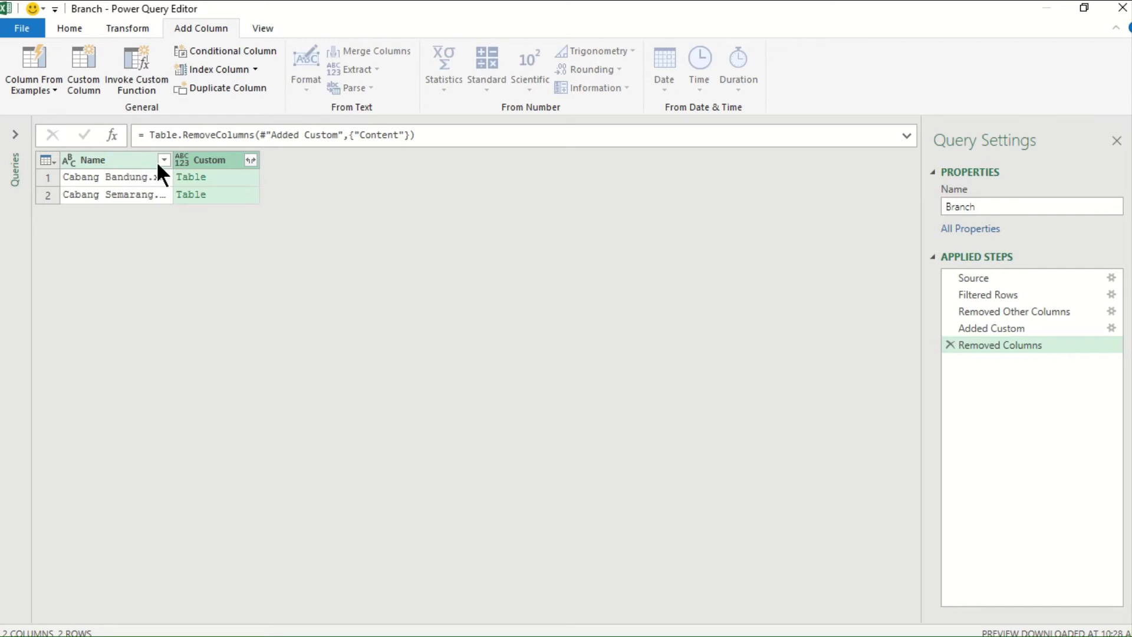
Expand the Custom column into all its fields without using the original column name as prefix
click(251, 160)
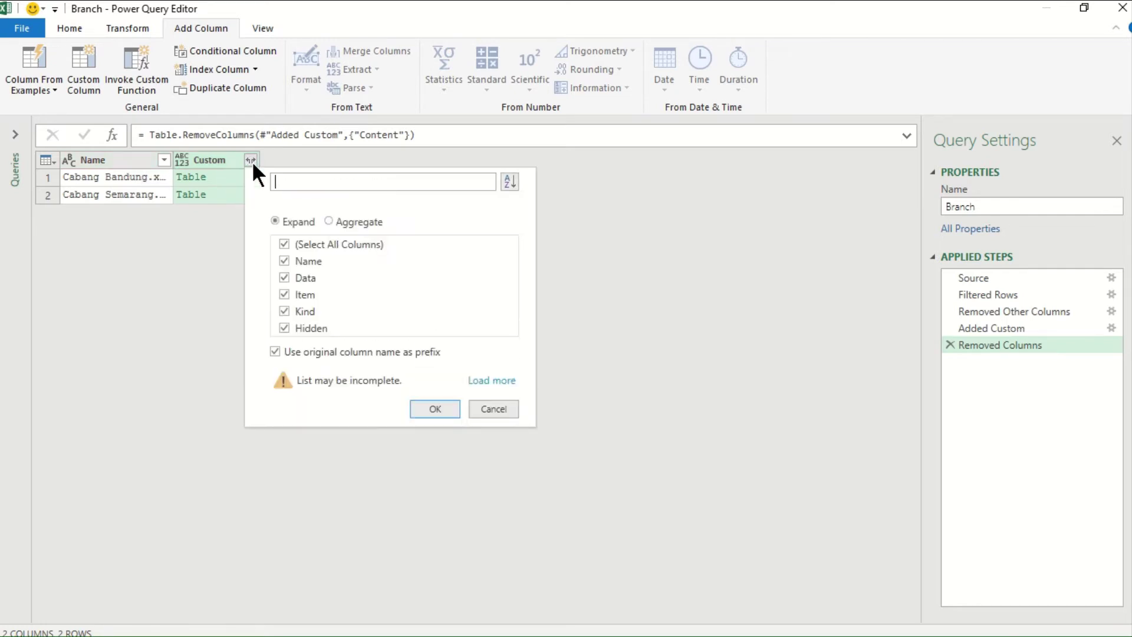
click(276, 351)
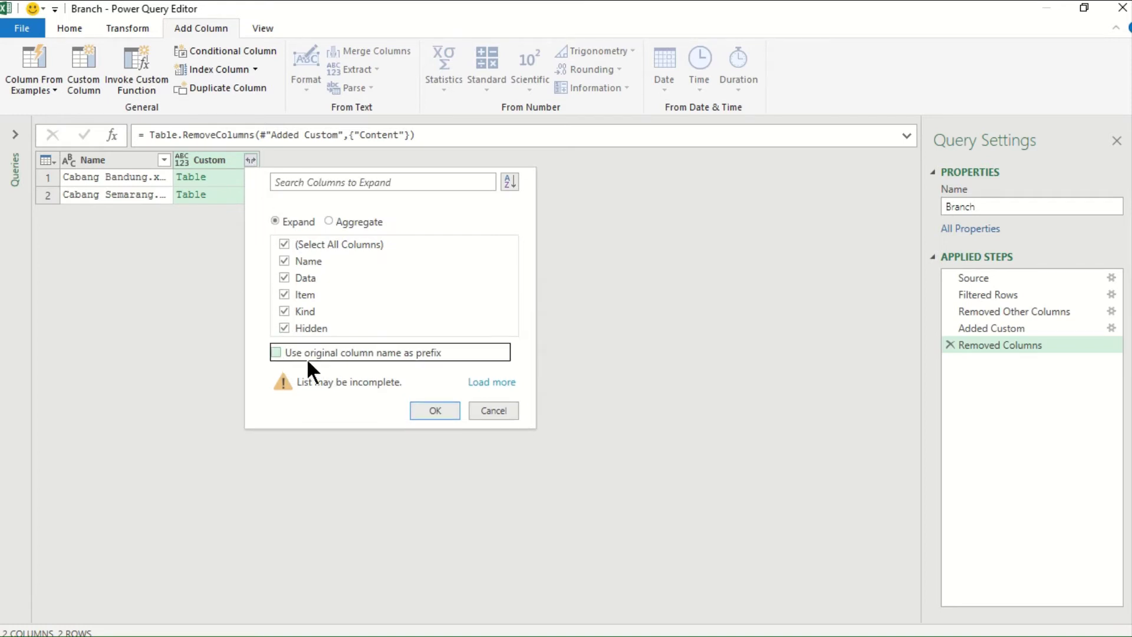
click(427, 408)
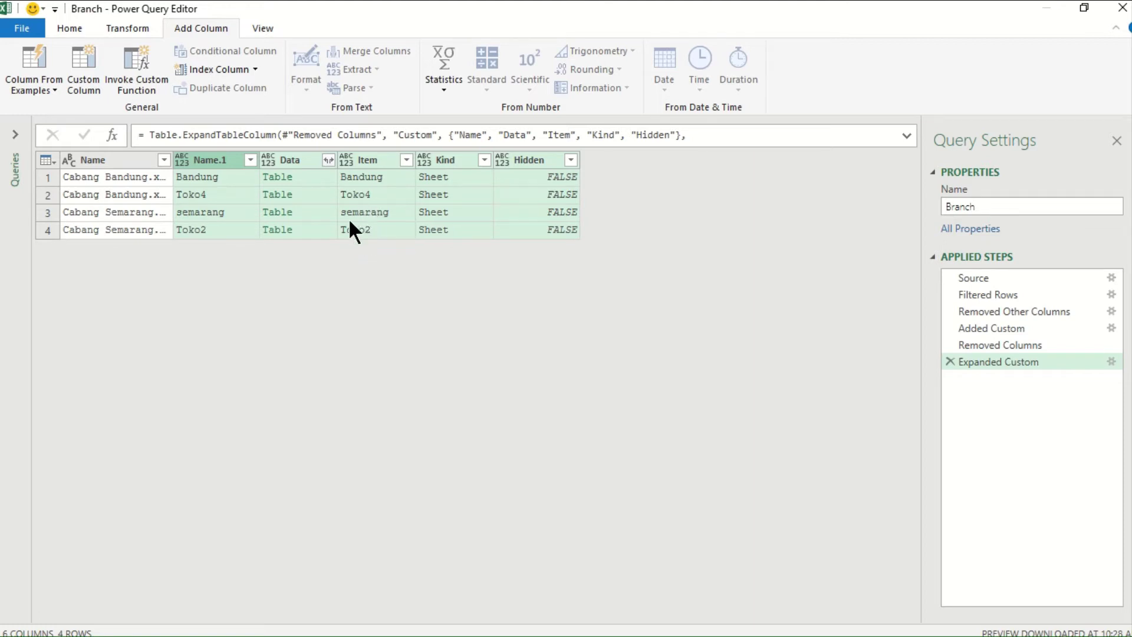
Filter the Name.1 column to keep only rows whose value does not contain "Toko"
click(251, 160)
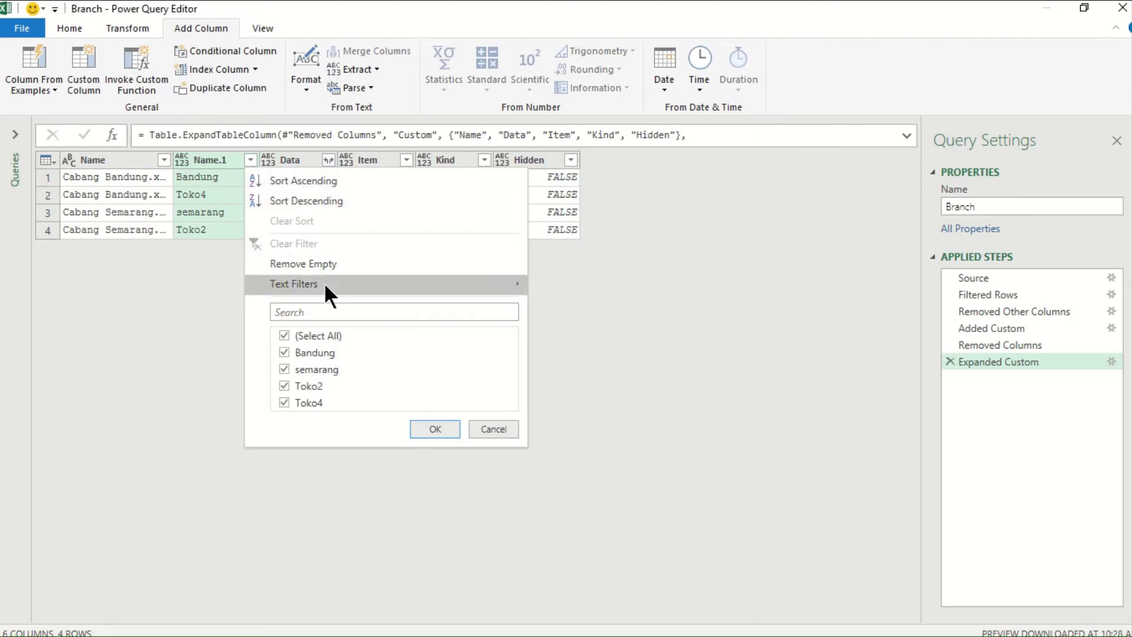
mouse_move(326, 284)
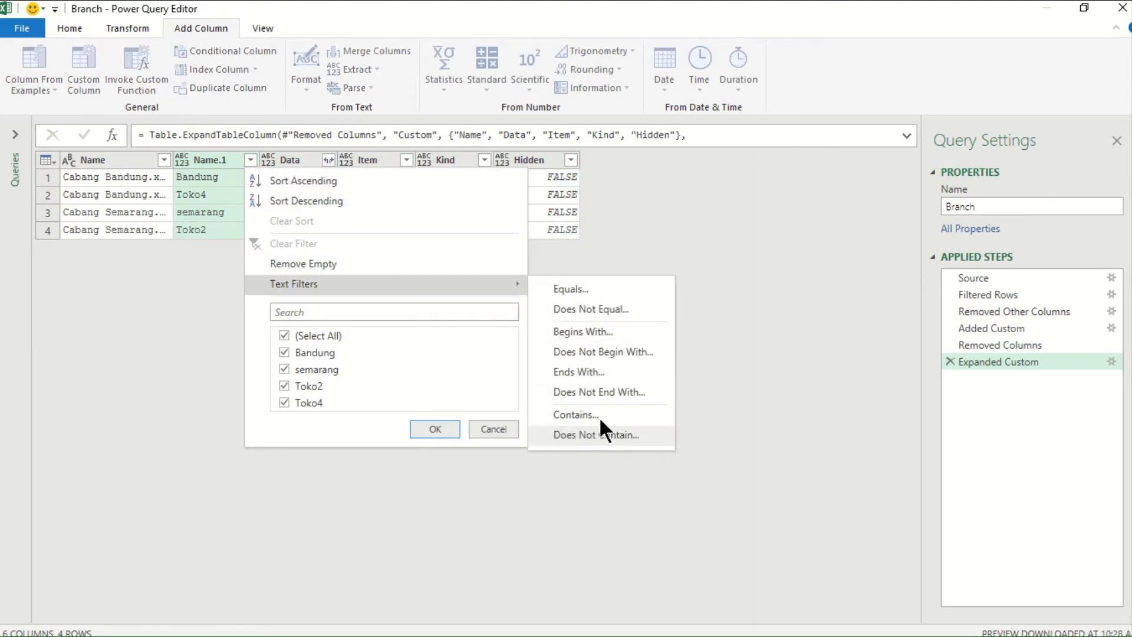
click(600, 430)
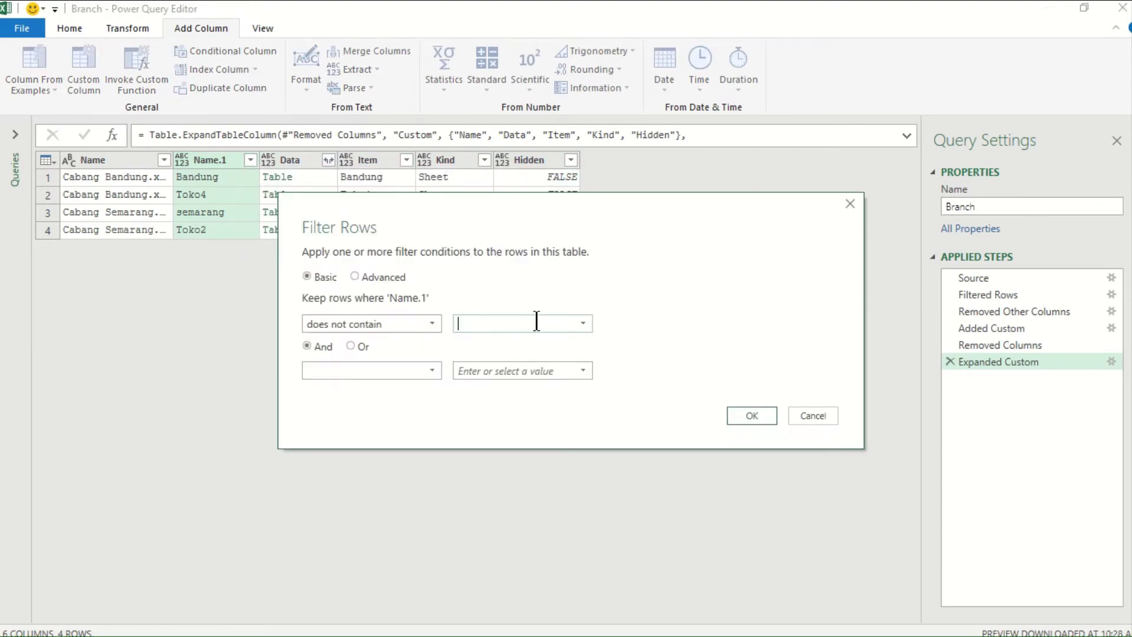
text(Toko)
click(751, 416)
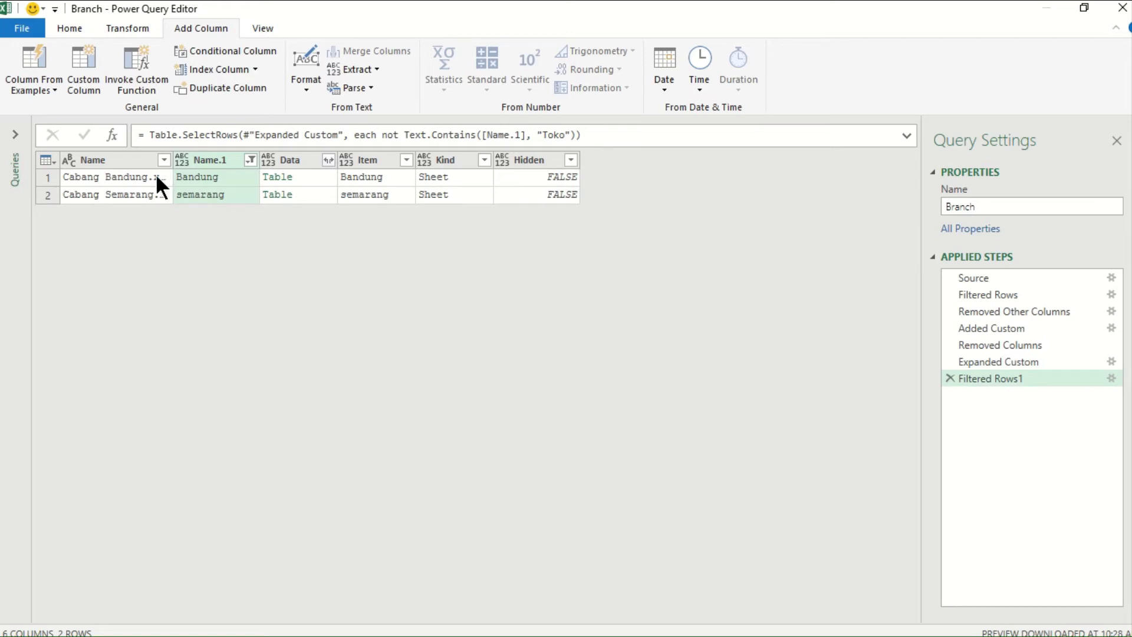
Keep only the Data, Name.1 and Name columns and remove all other columns
click(129, 157)
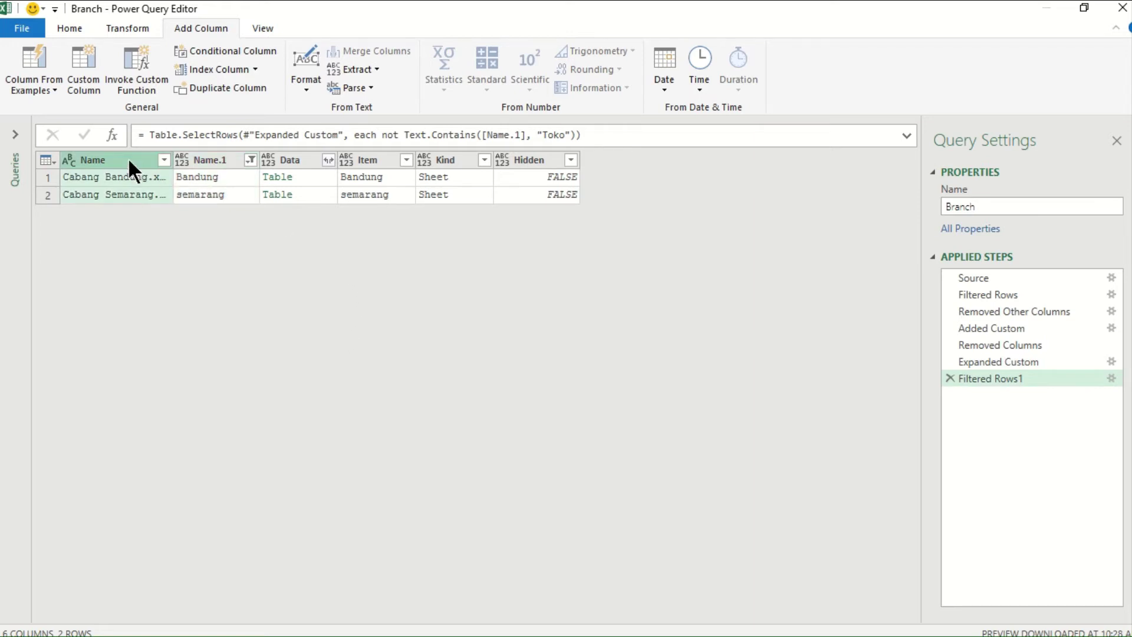
click(200, 158)
click(286, 163)
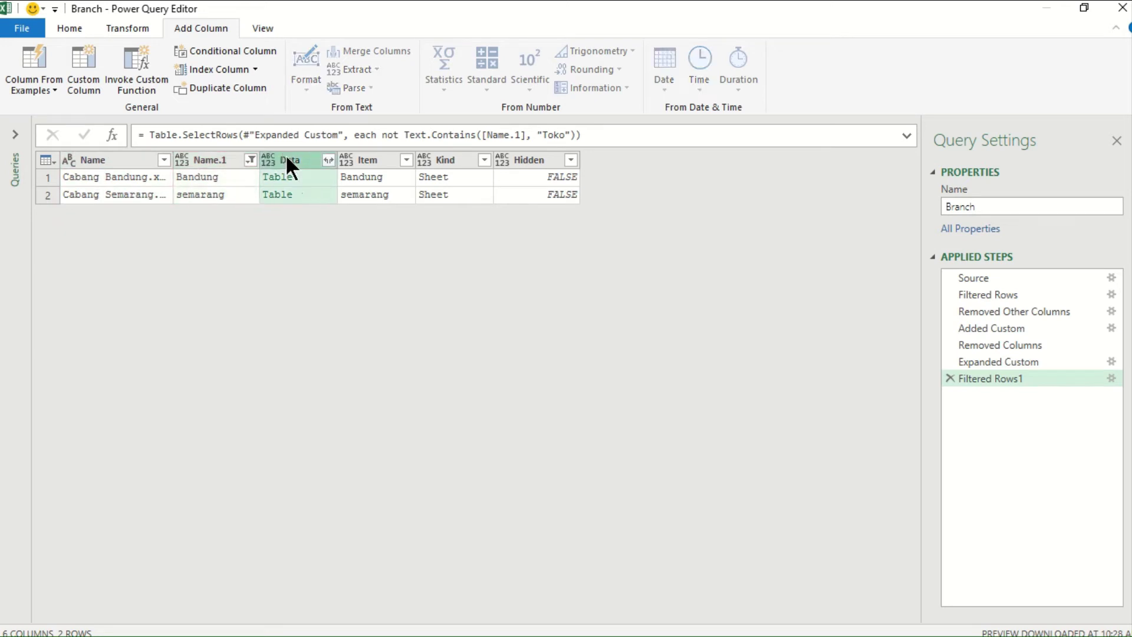
ctrl+click(207, 158)
ctrl+click(127, 158)
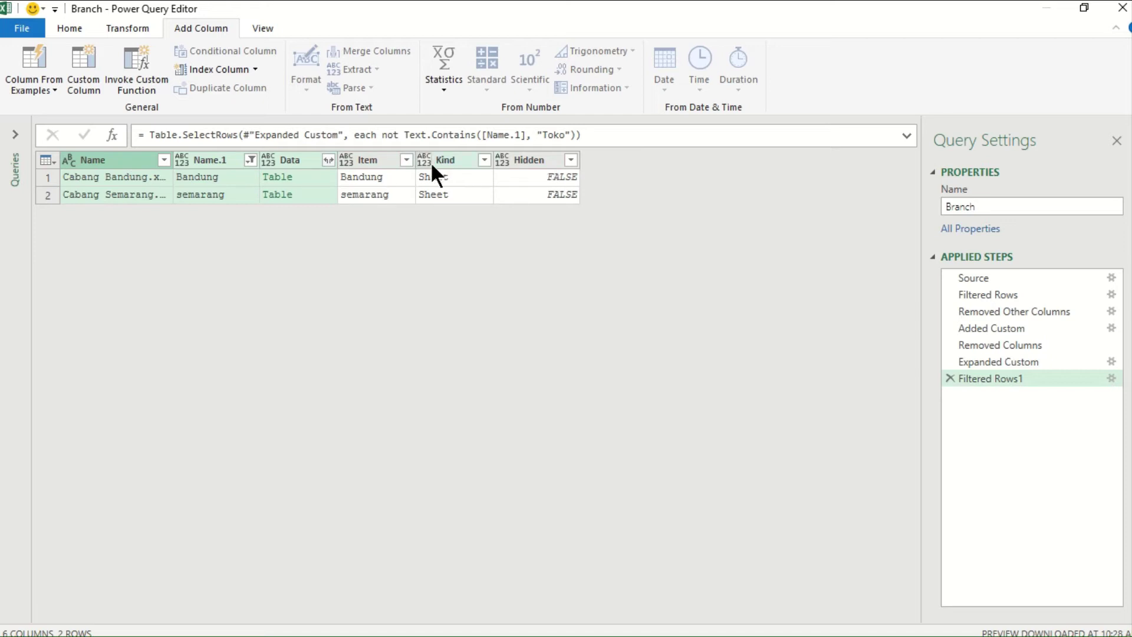
right_click(300, 158)
click(372, 210)
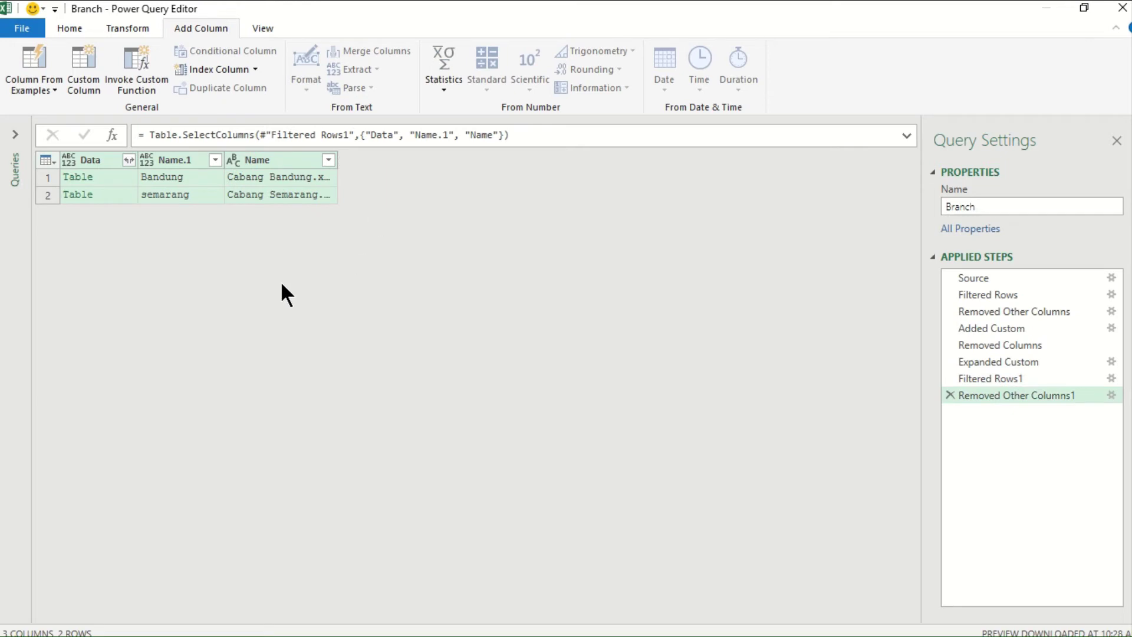
Expand the Data column into all its columns without a prefix and look through the combined rows
click(128, 159)
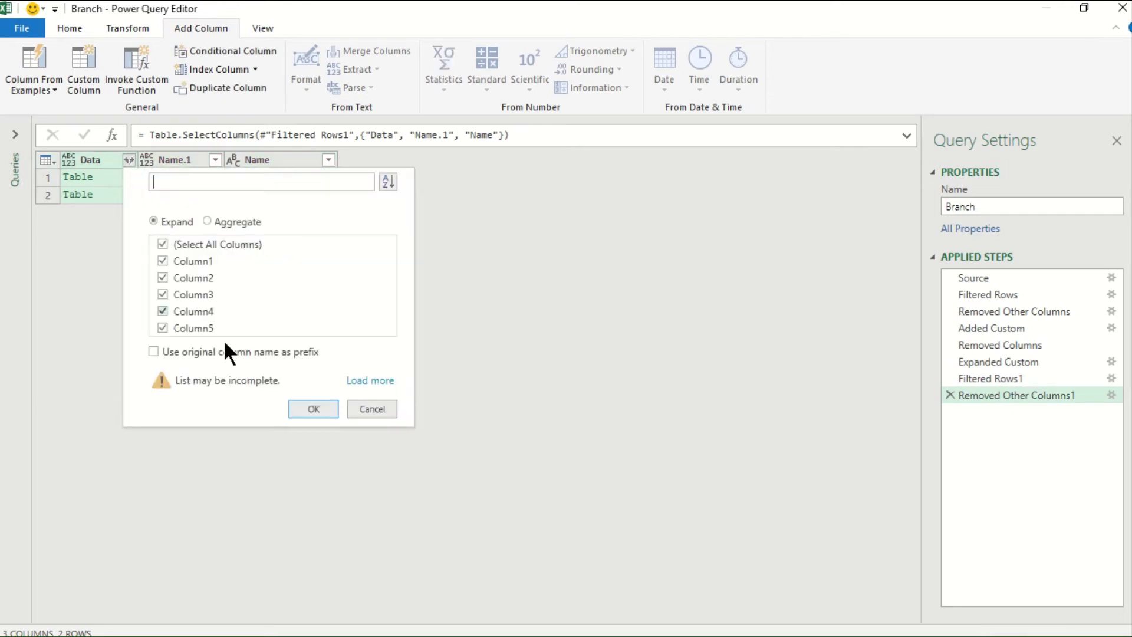
click(302, 407)
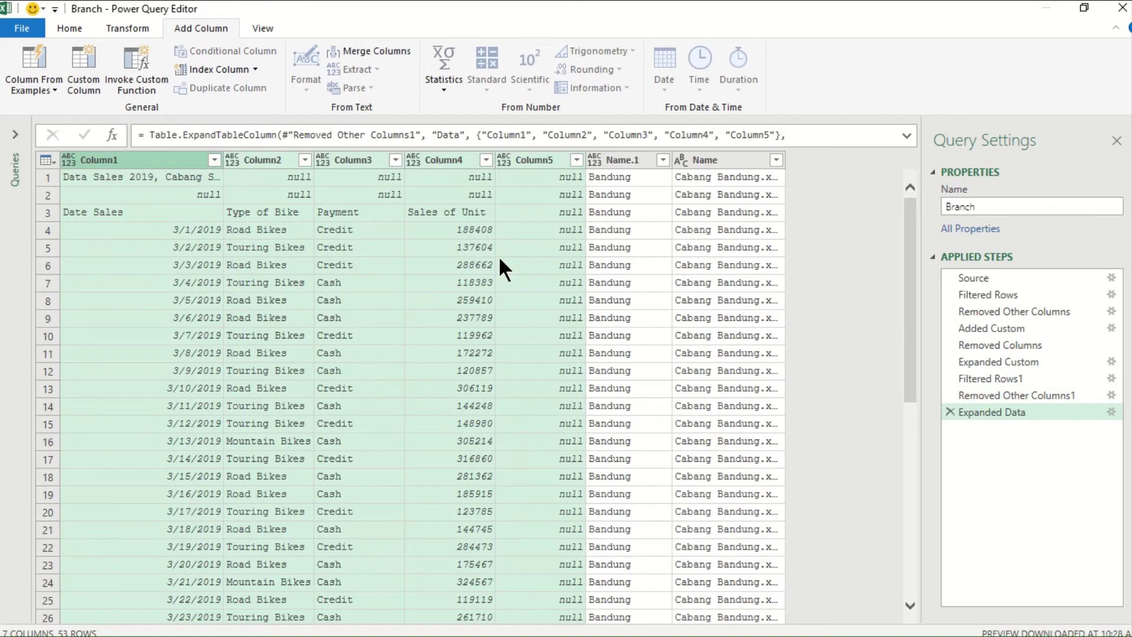
scroll(631, 336, down, 9)
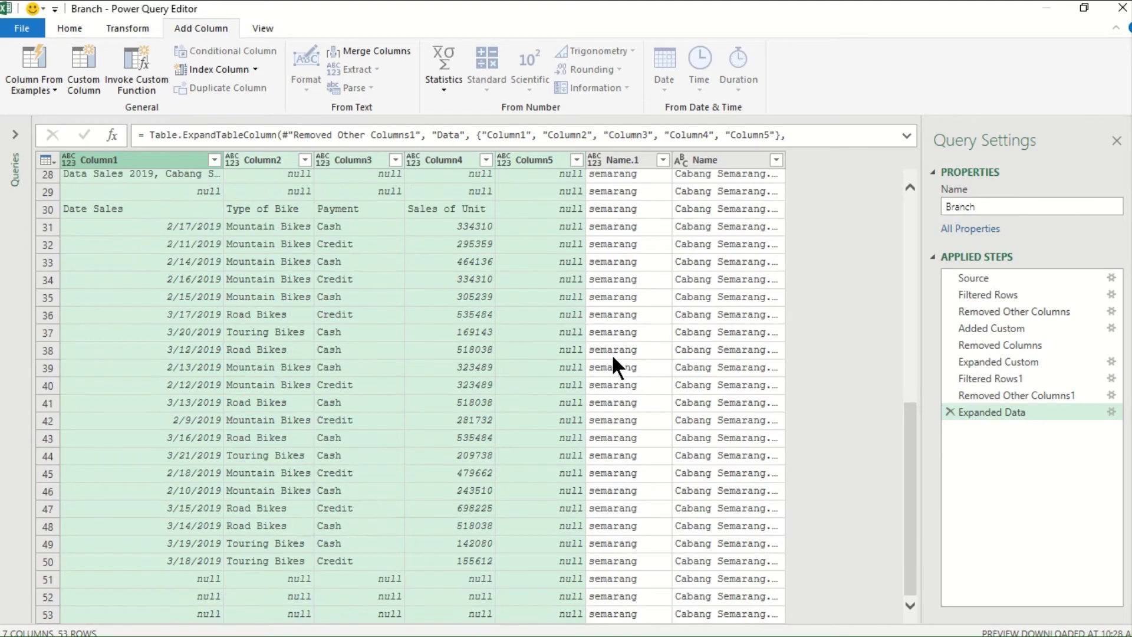
scroll(611, 352, up, 9)
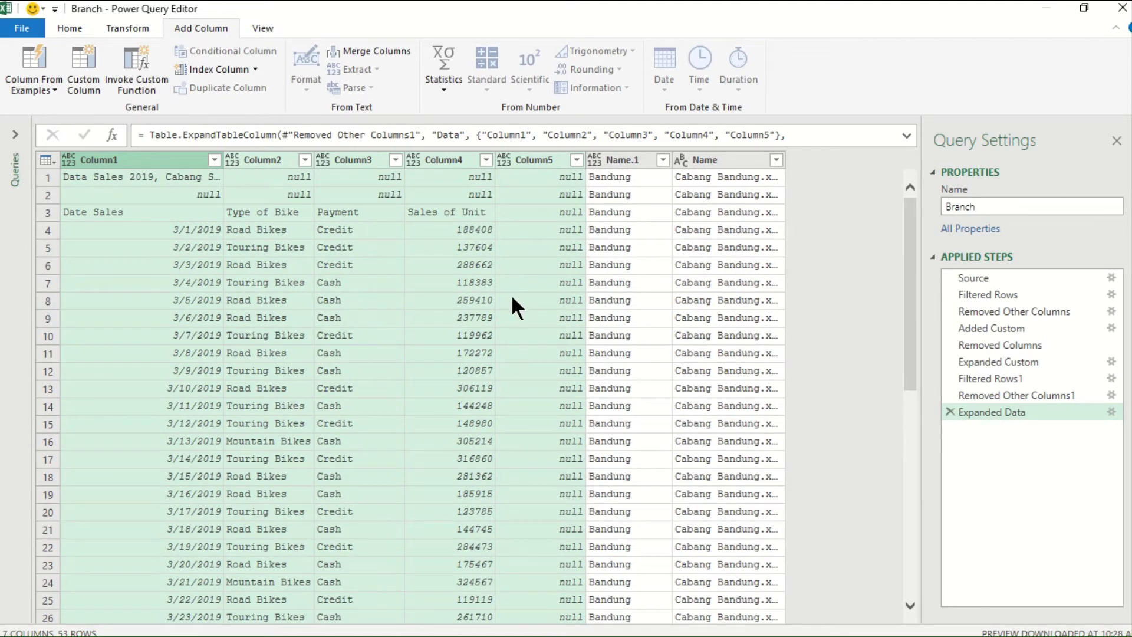
Filter Column2 to exclude the null rows
click(305, 159)
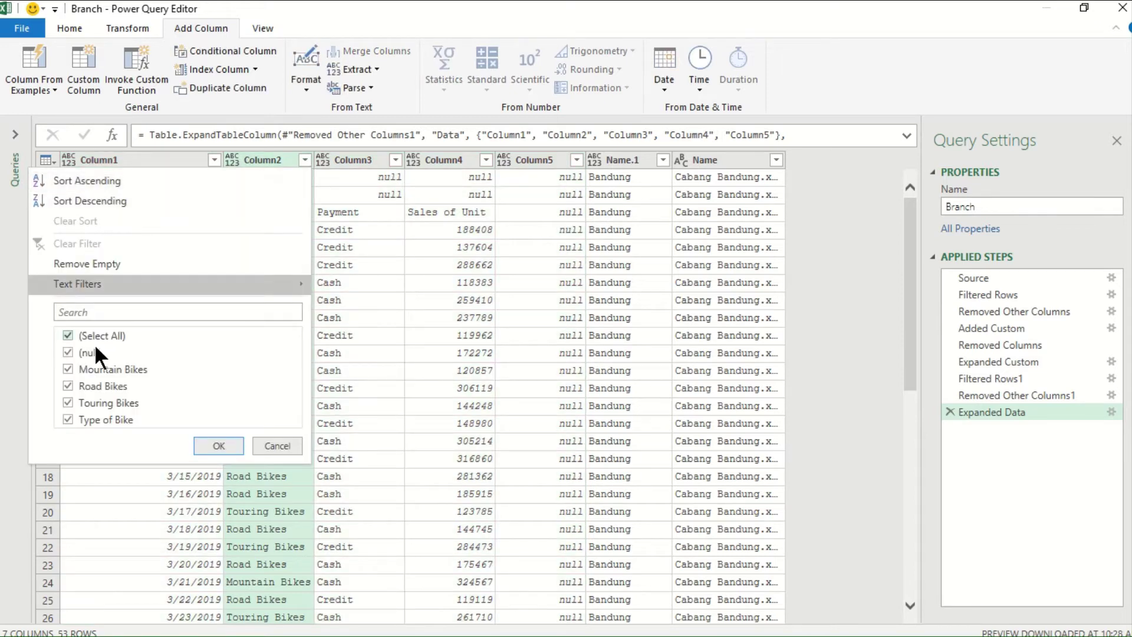
click(67, 352)
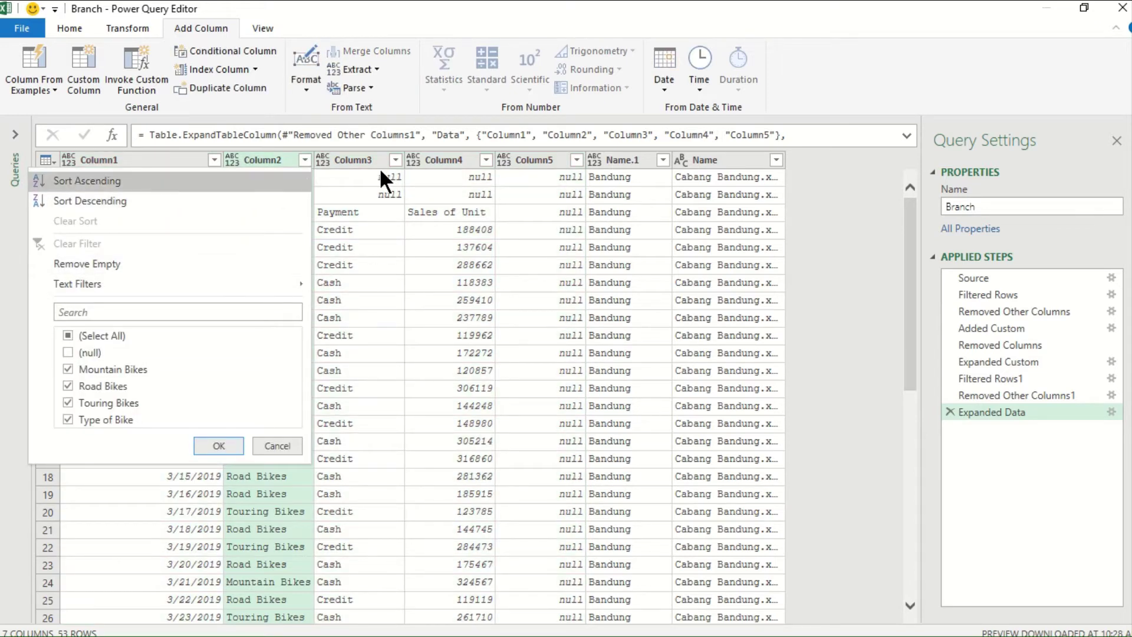
click(210, 442)
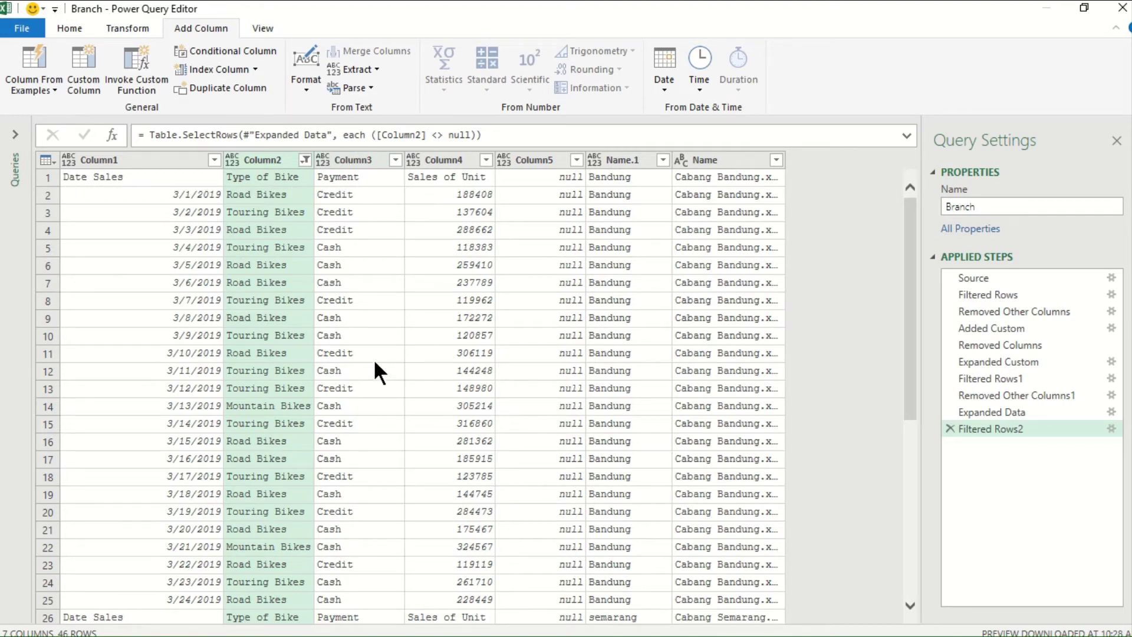
Promote the first row of the table to column headers
click(375, 316)
click(126, 26)
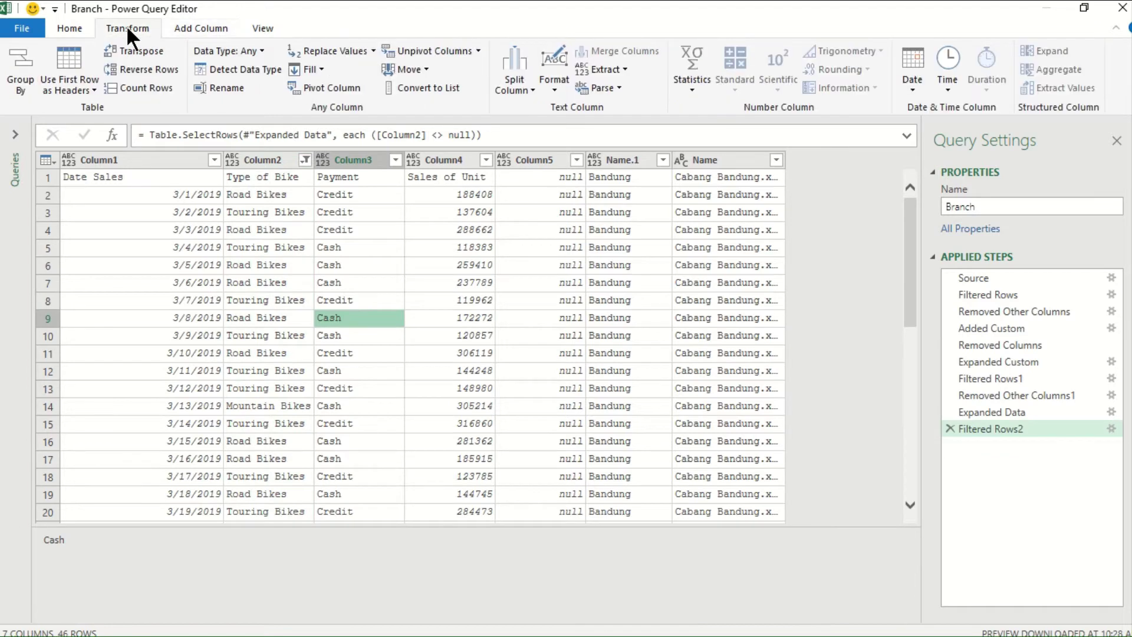
click(69, 57)
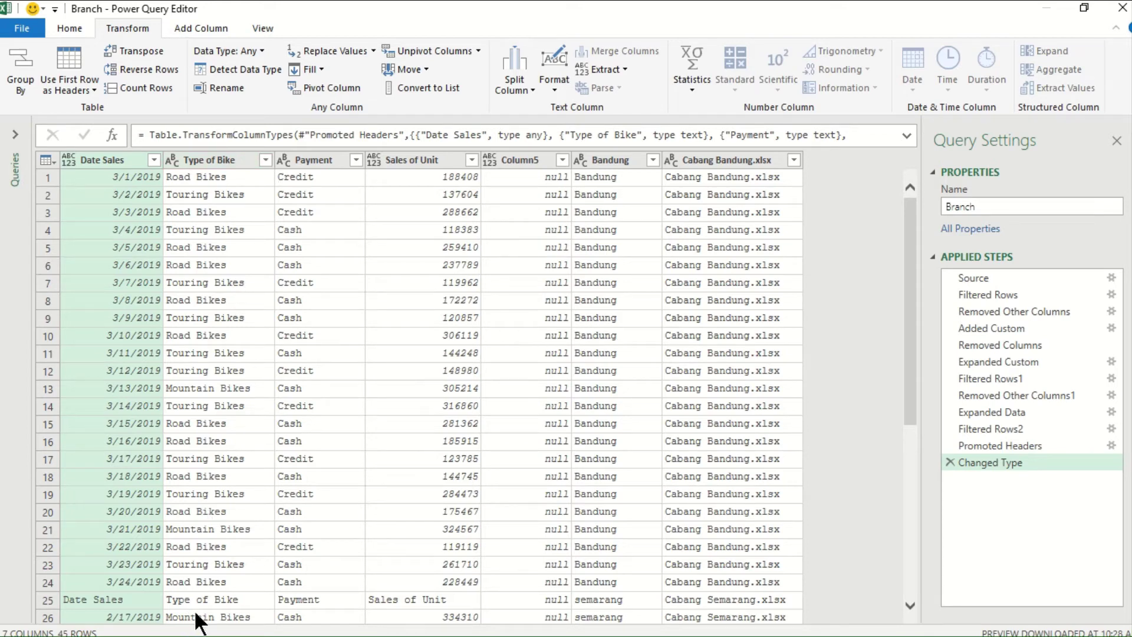
Filter the Type of Bike column to exclude the repeated header value "Type of Bike" and check the remaining rows
click(263, 161)
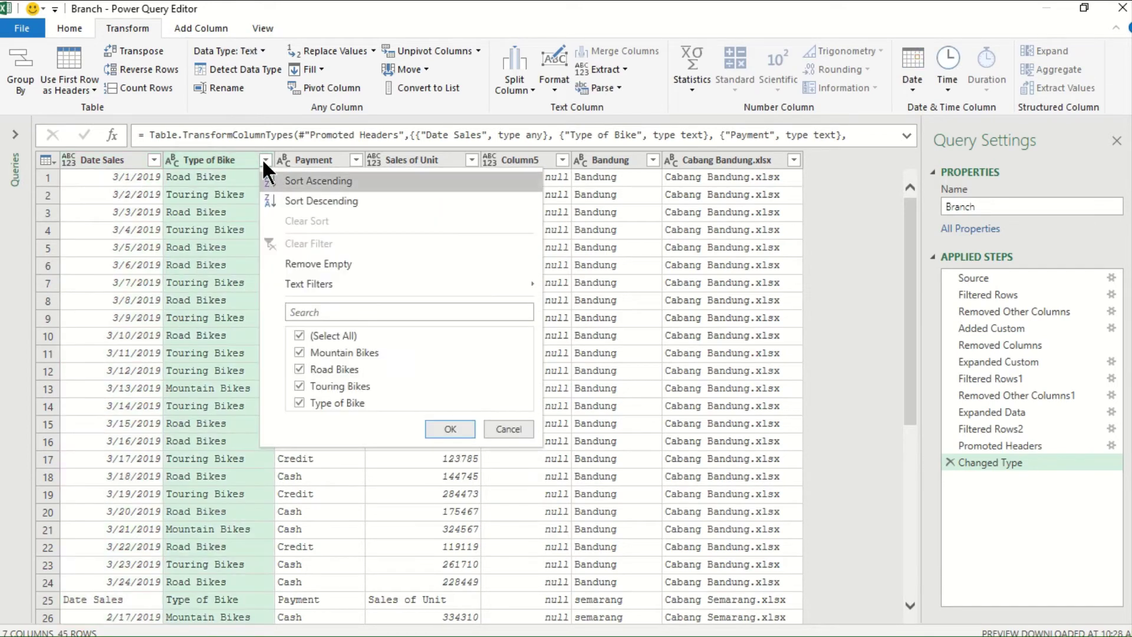
click(302, 402)
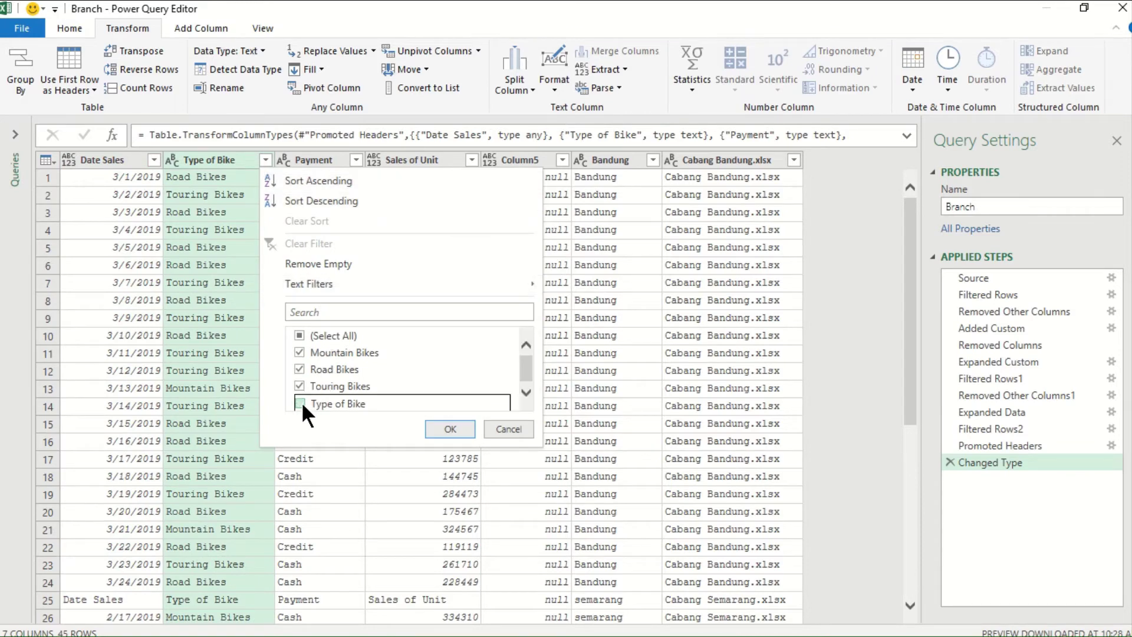
click(448, 429)
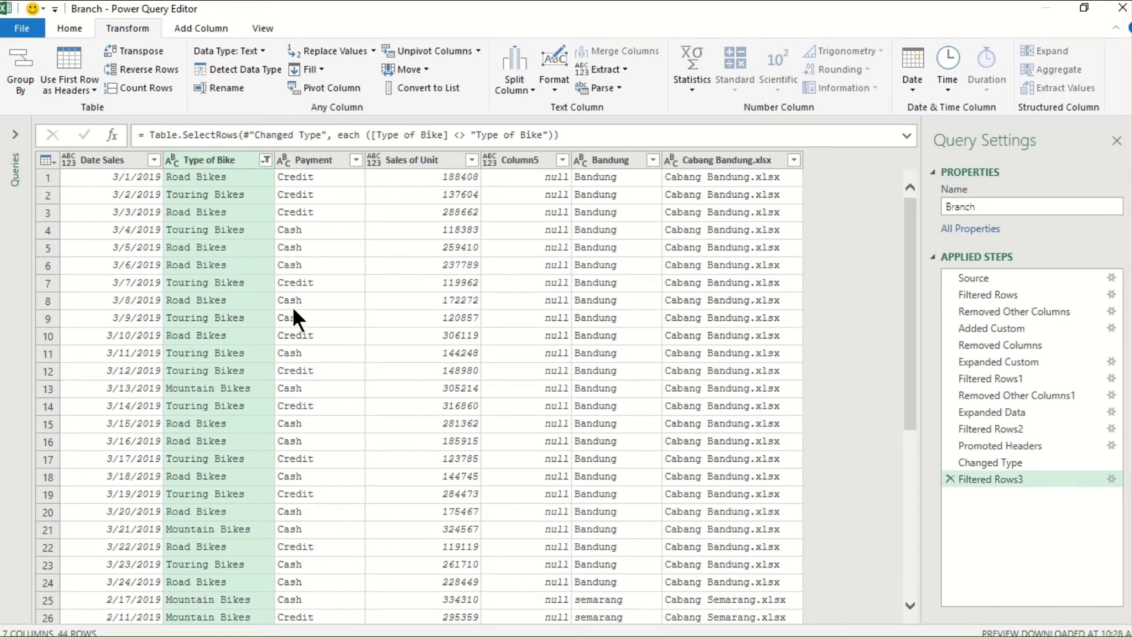
scroll(290, 329, down, 4)
scroll(281, 351, up, 4)
Rename the Bandung column to Sheet Name and the Cabang Bandung.xlsx column to File Name
right_click(604, 167)
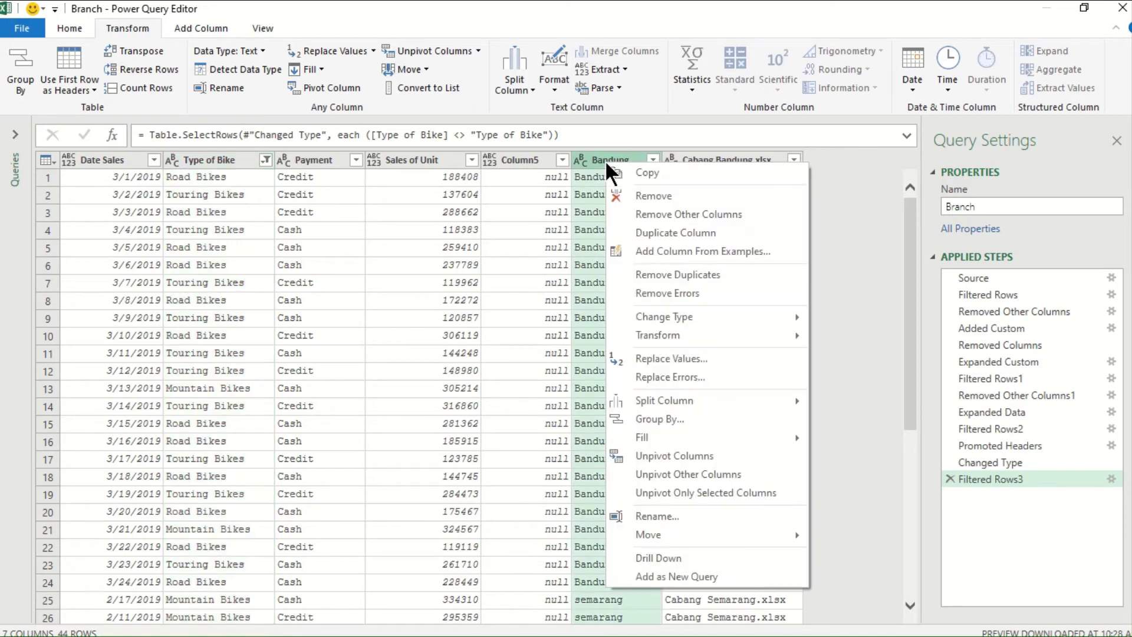
click(674, 516)
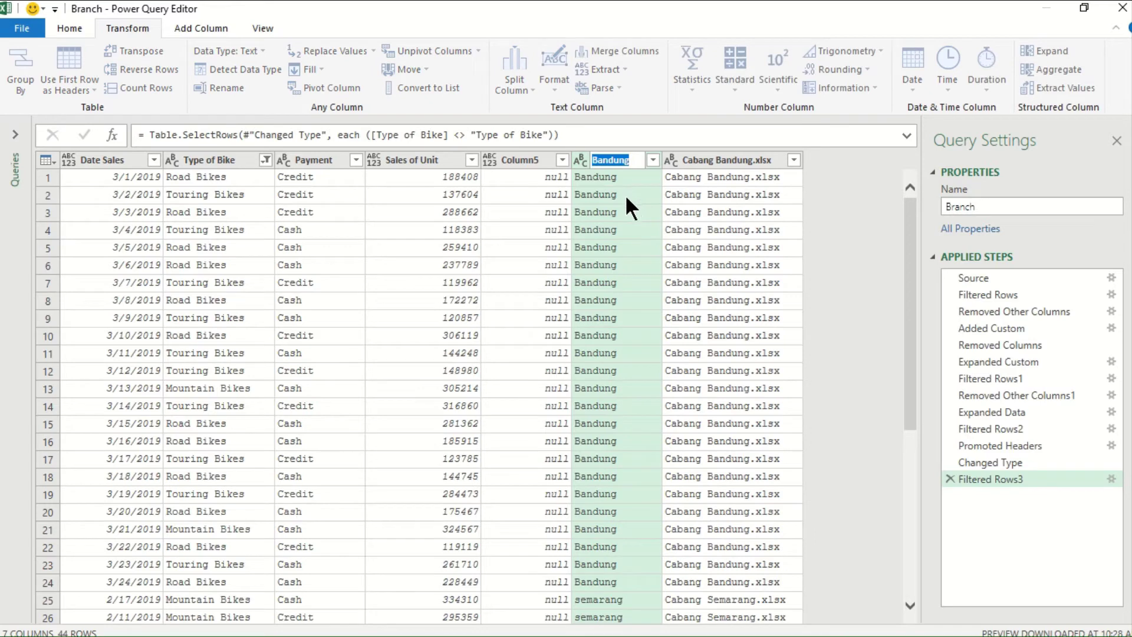
text(Sheet Name)
key(Return)
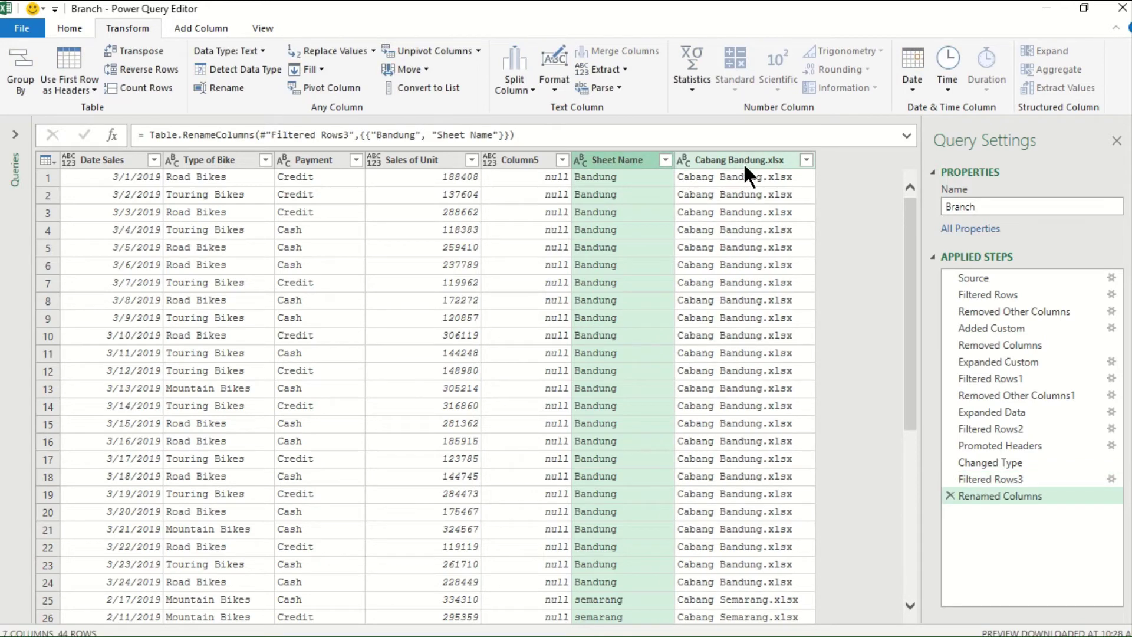
right_click(728, 160)
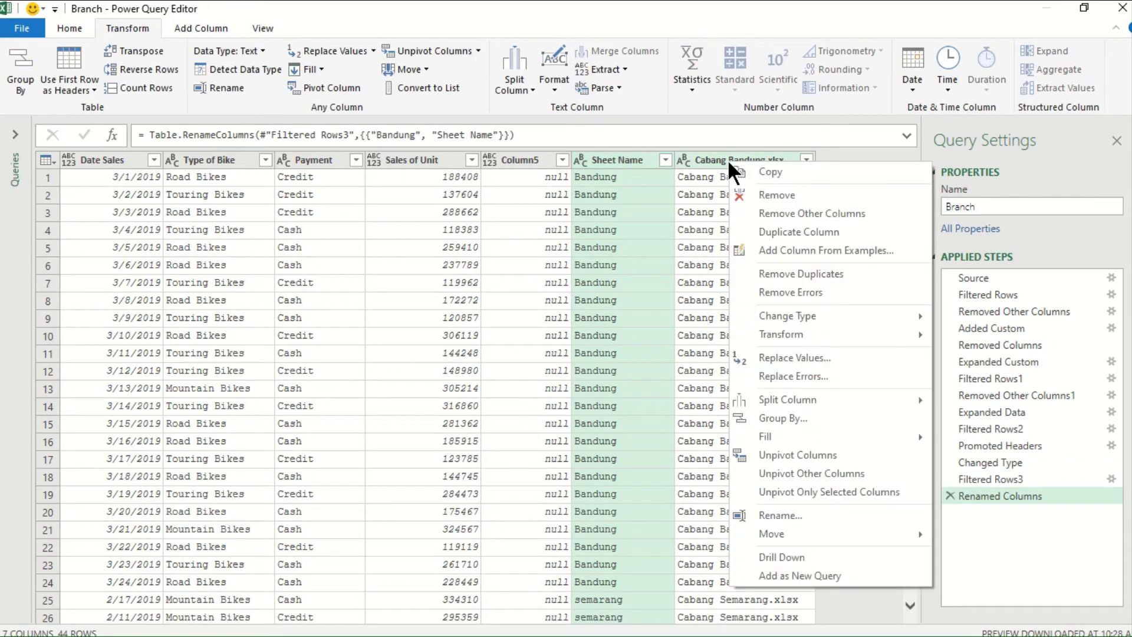
click(786, 514)
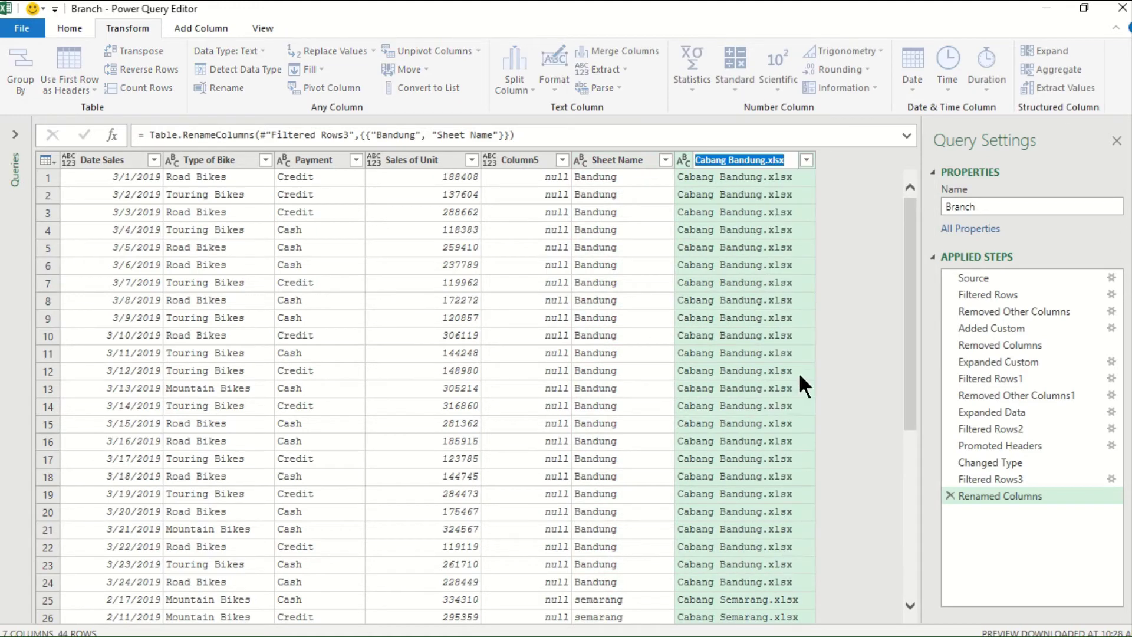
text(File Name)
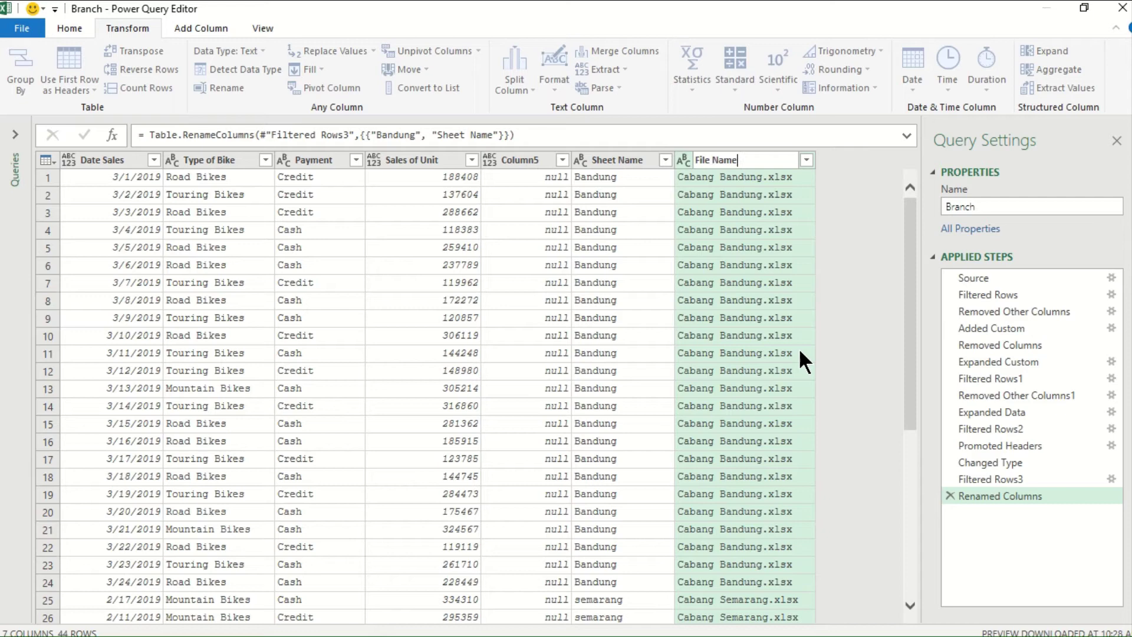
key(Return)
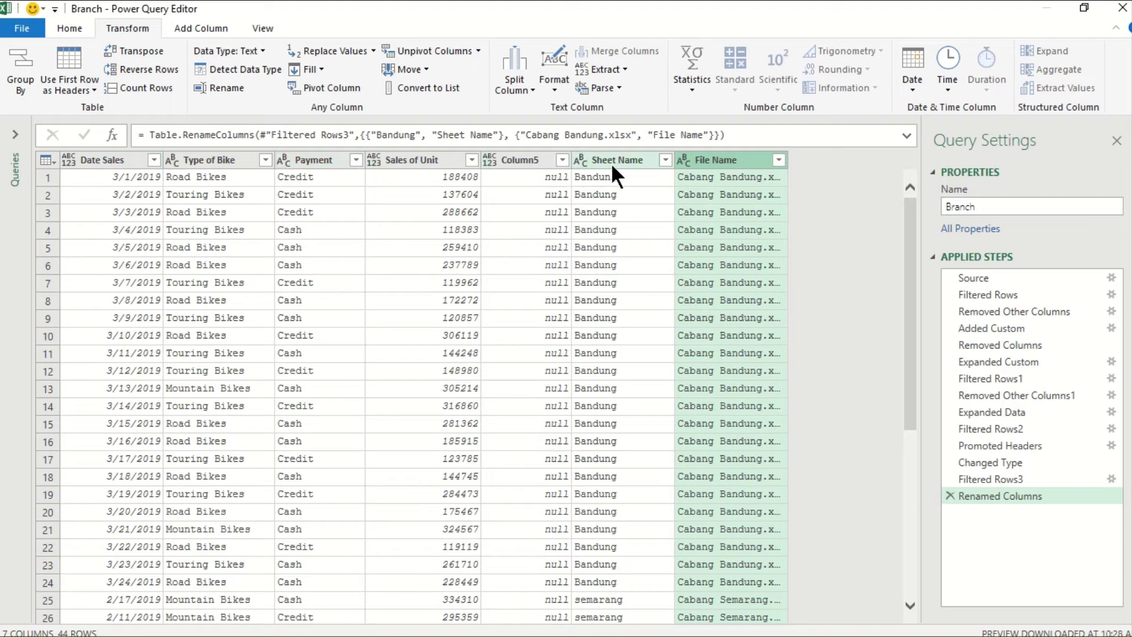
Set the data type of the Date Sales column to Date
click(90, 161)
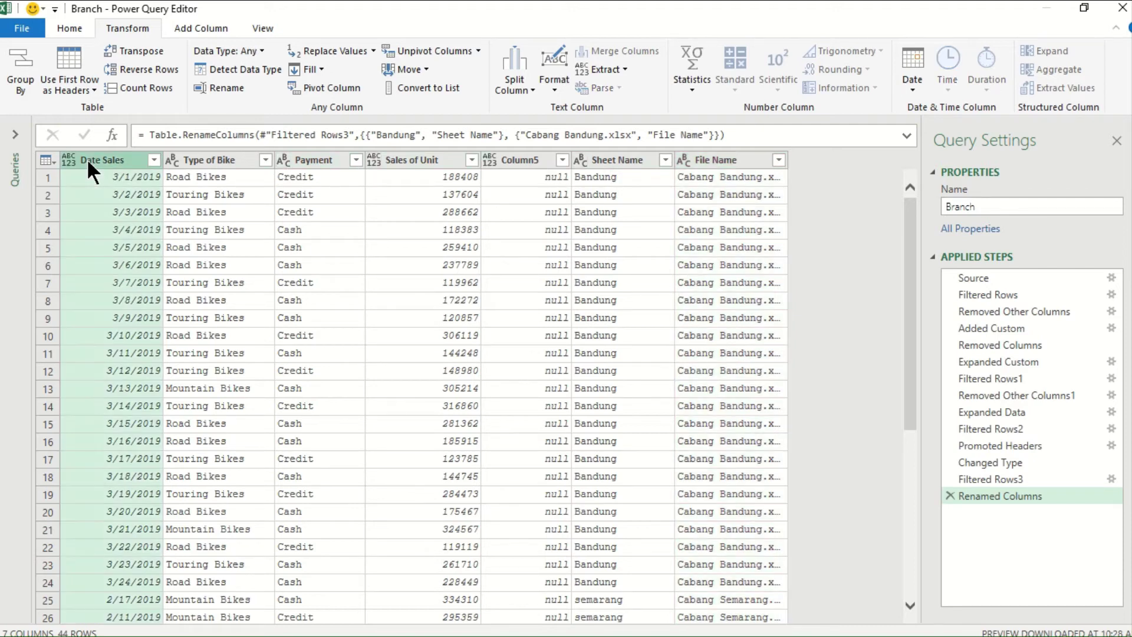
click(69, 159)
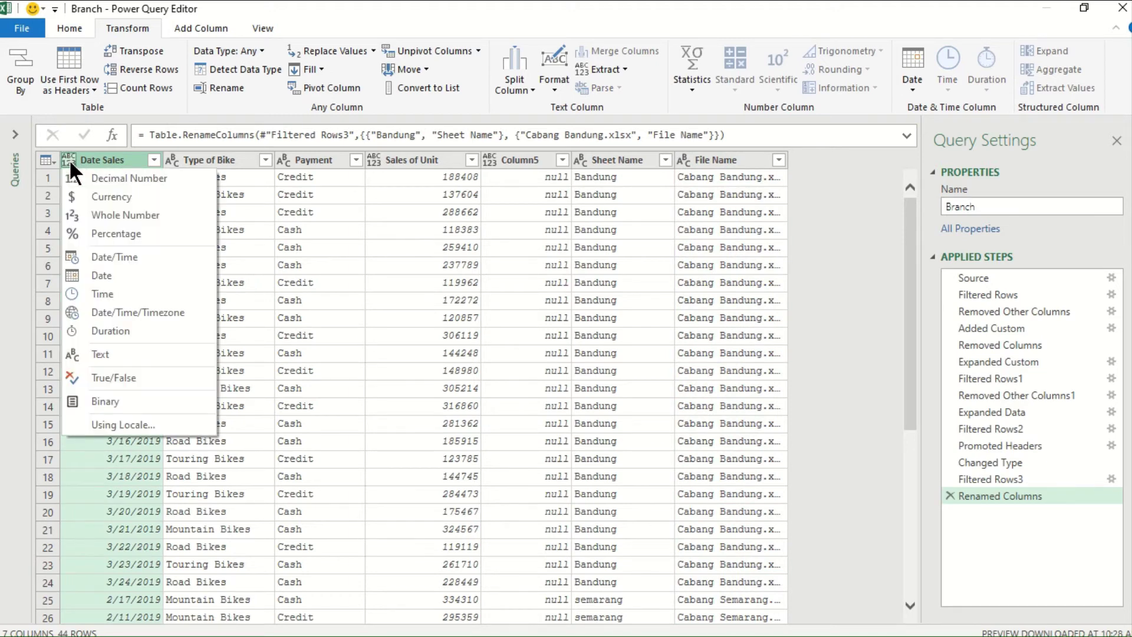
click(111, 275)
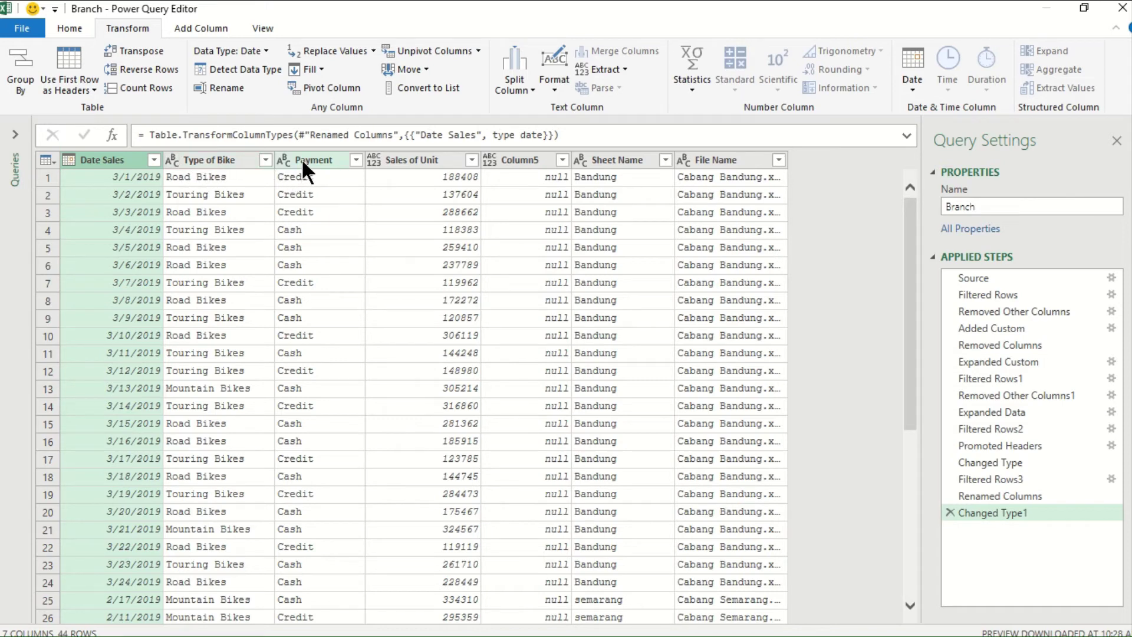
Set the data type of the Type of Bike, Payment, Sheet Name and File Name columns to Text
click(210, 162)
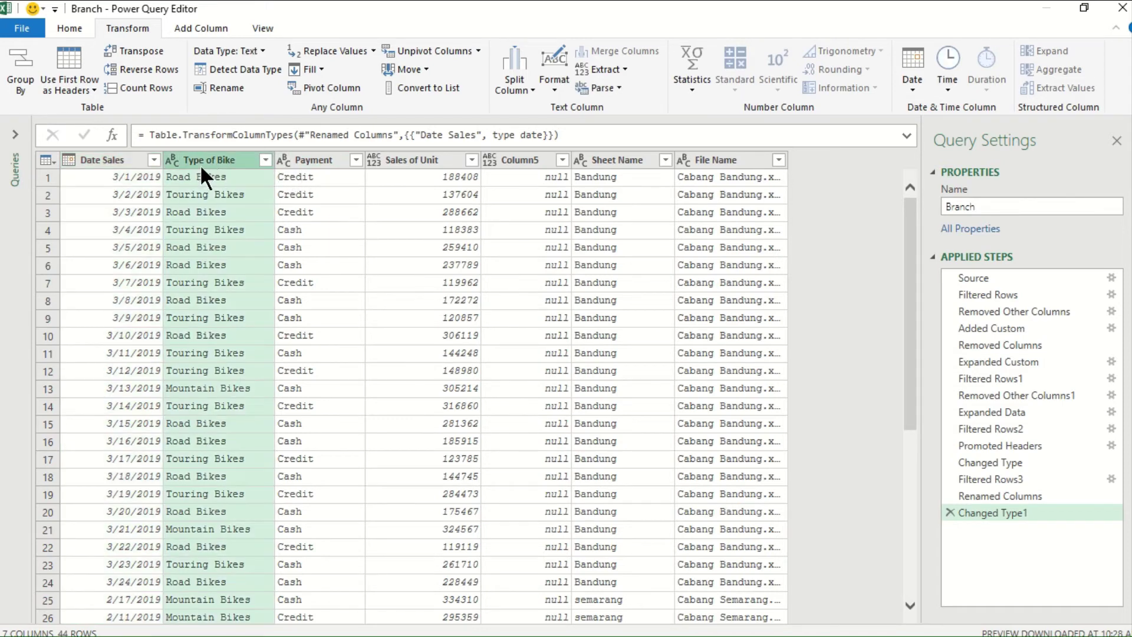
ctrl+click(303, 158)
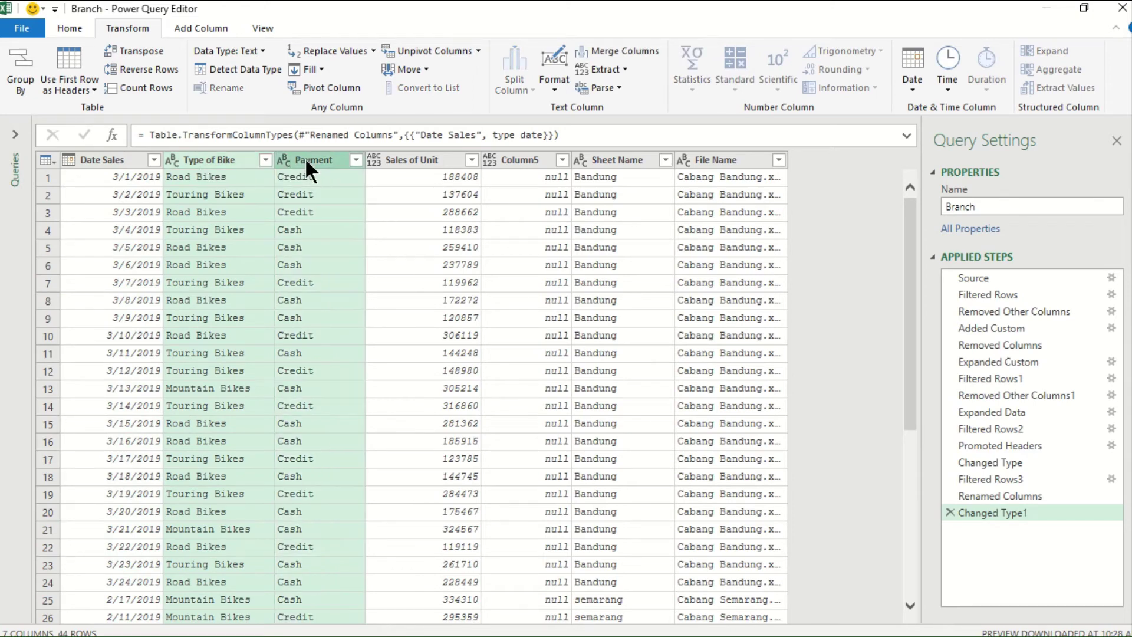
ctrl+click(600, 163)
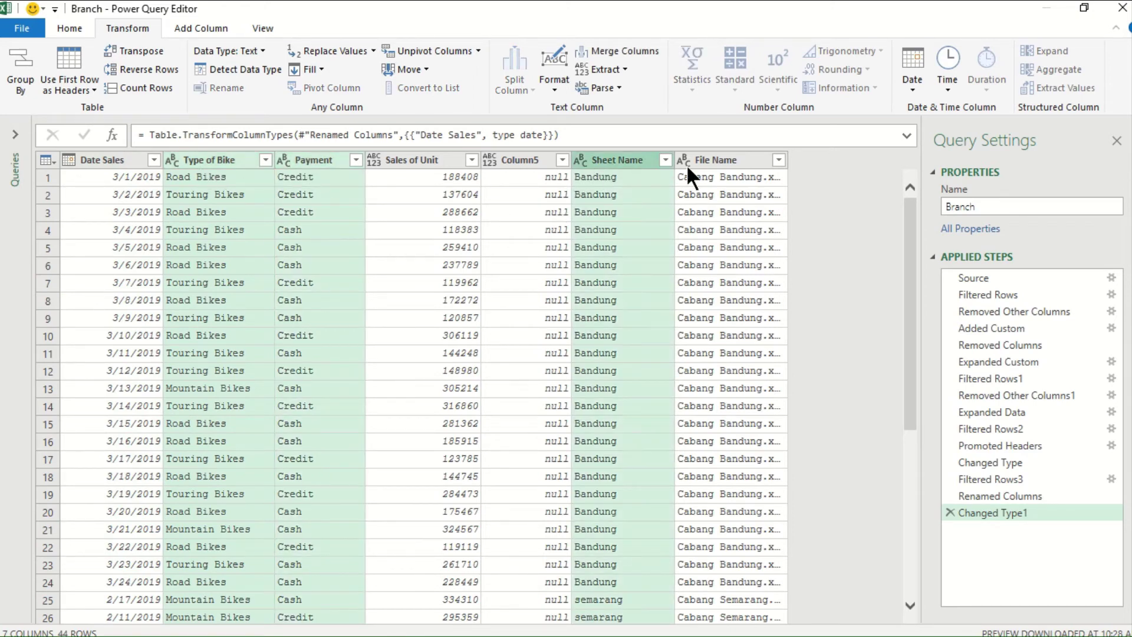
ctrl+click(718, 157)
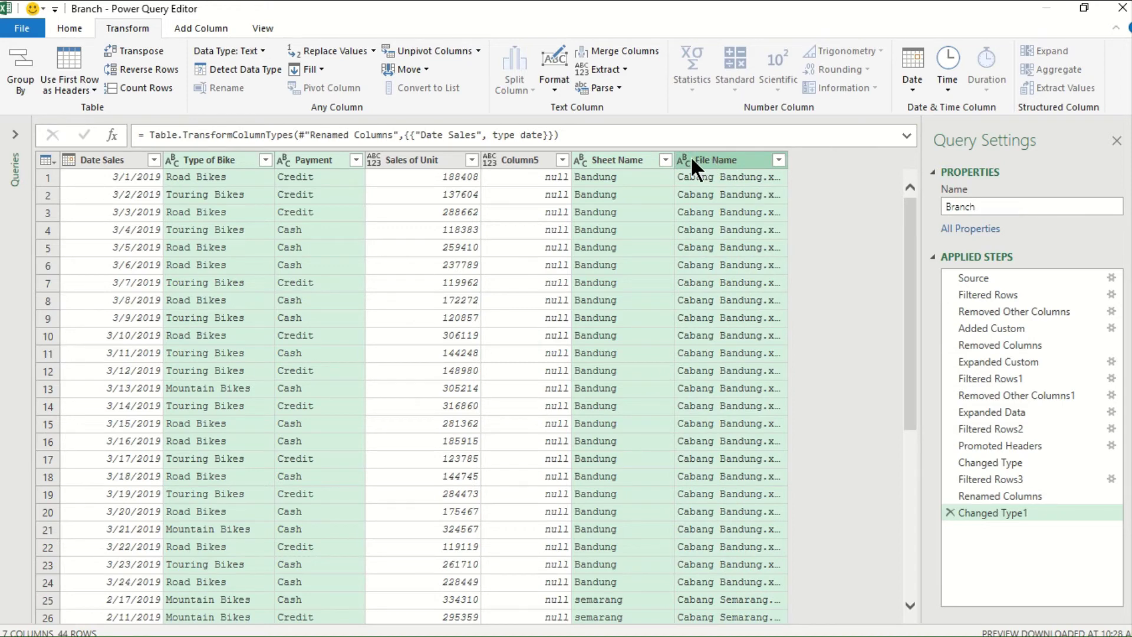
click(67, 28)
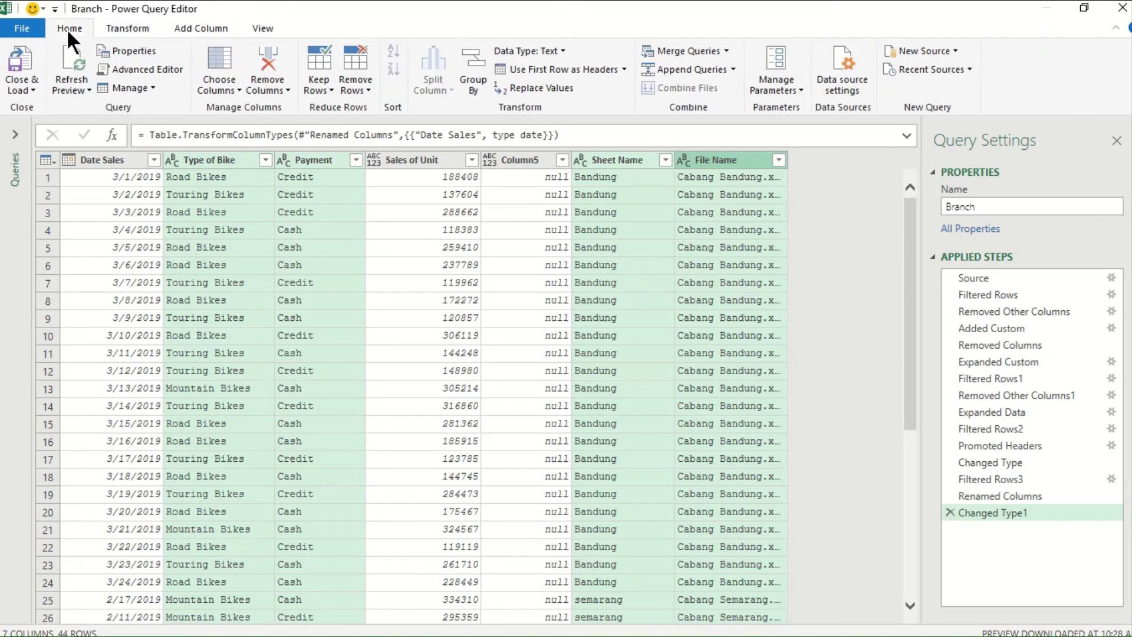
click(564, 47)
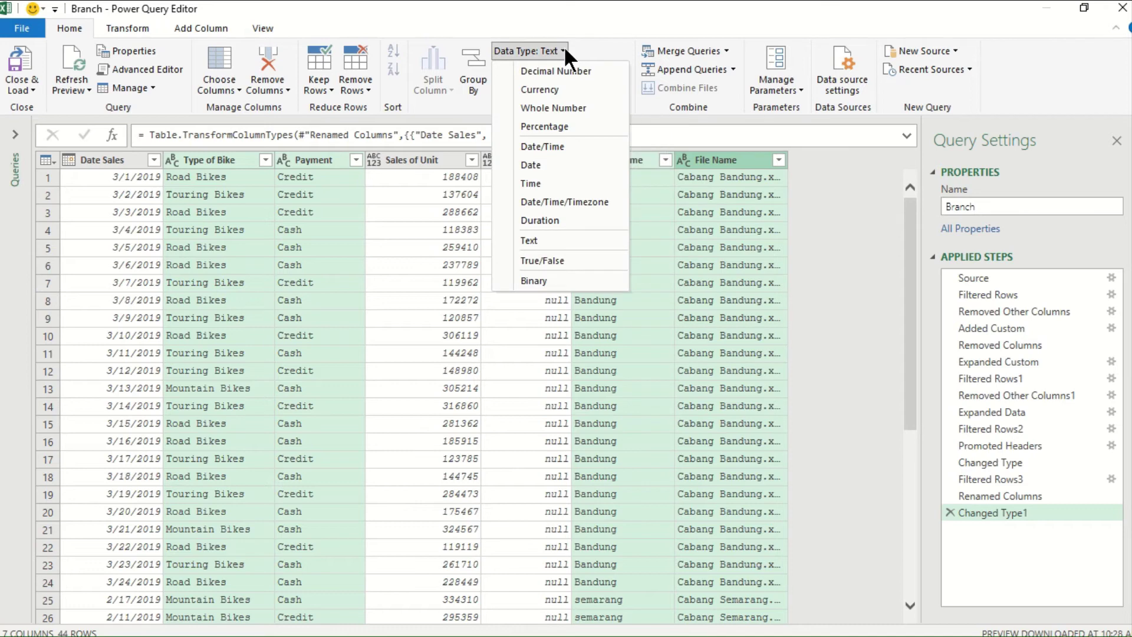
click(543, 236)
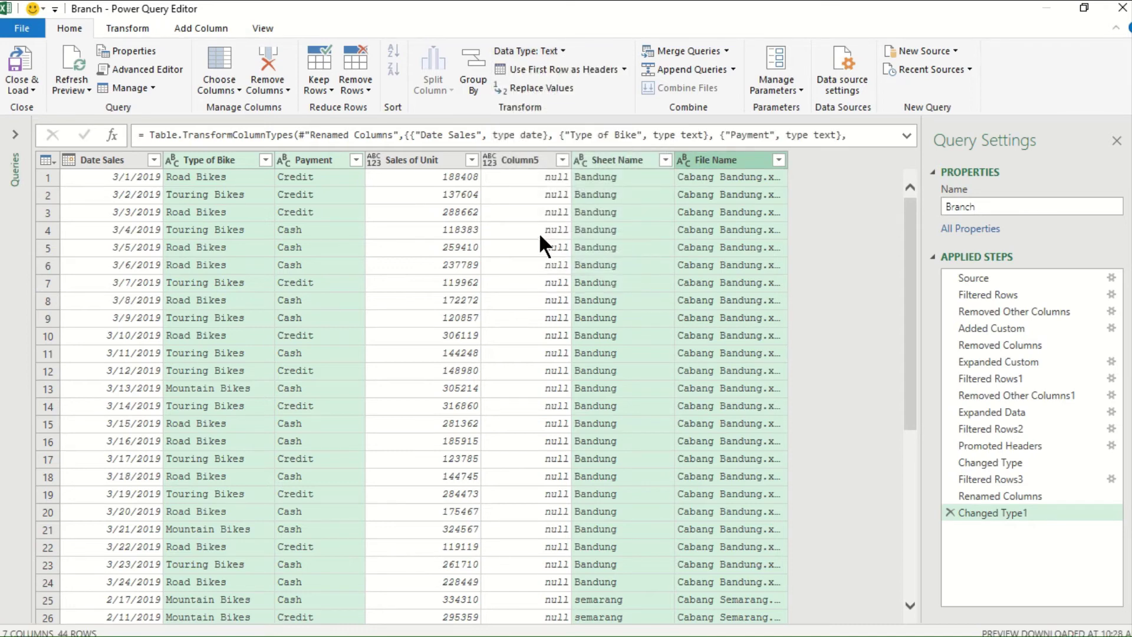
Set the data type of the Sales of Unit column to Whole Number
click(374, 159)
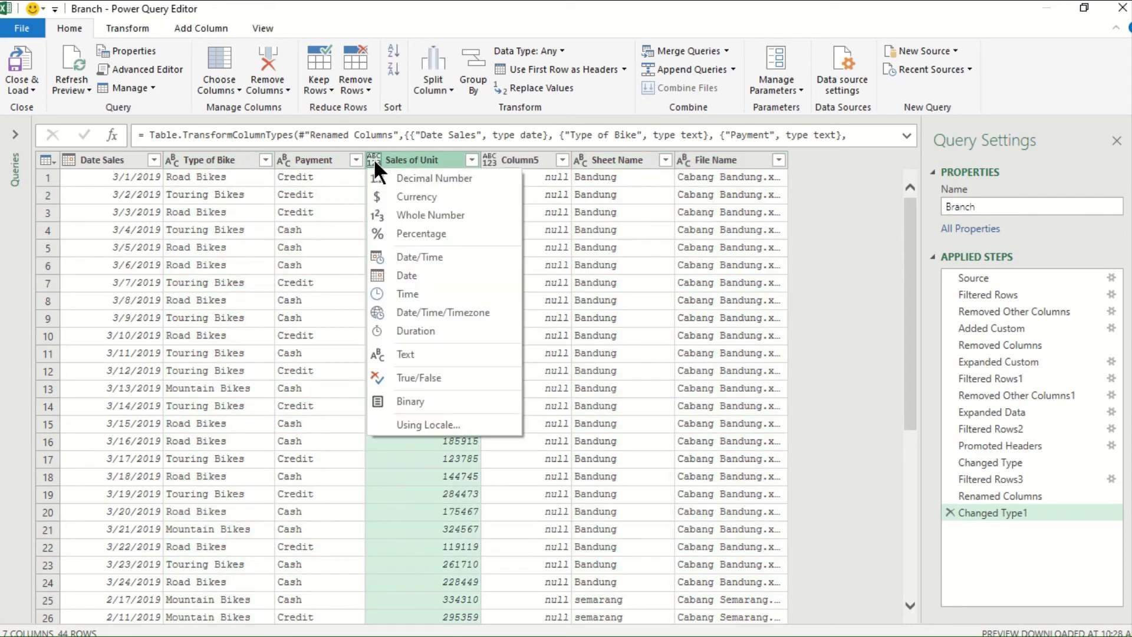
click(417, 216)
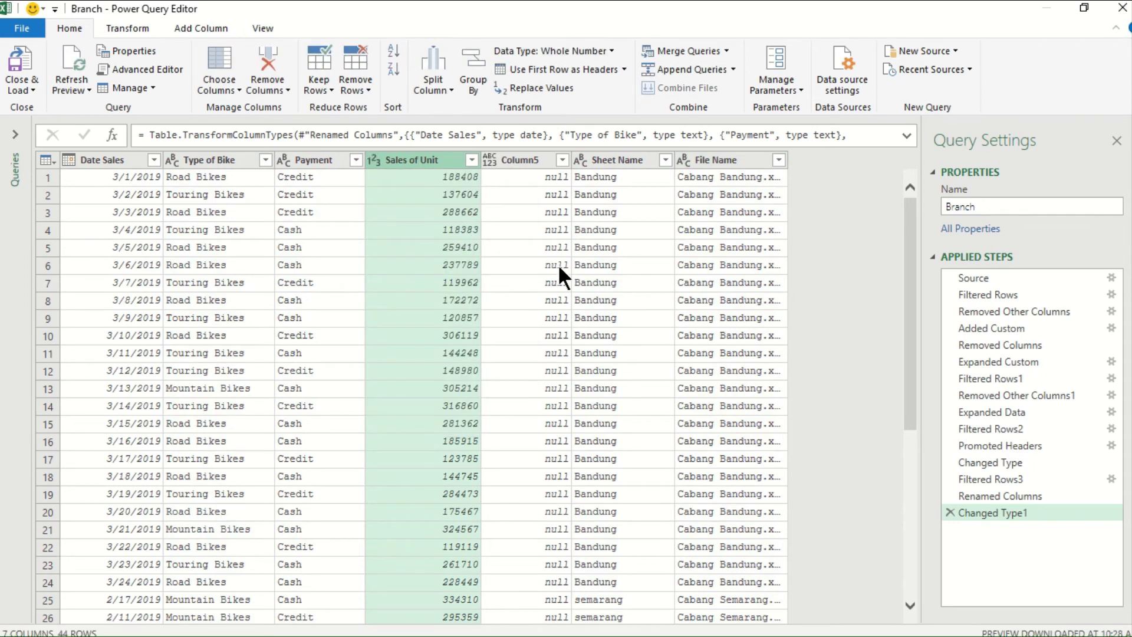
scroll(540, 261, down, 6)
scroll(543, 271, up, 7)
Remove the empty Column5 from the query
click(512, 161)
right_click(512, 161)
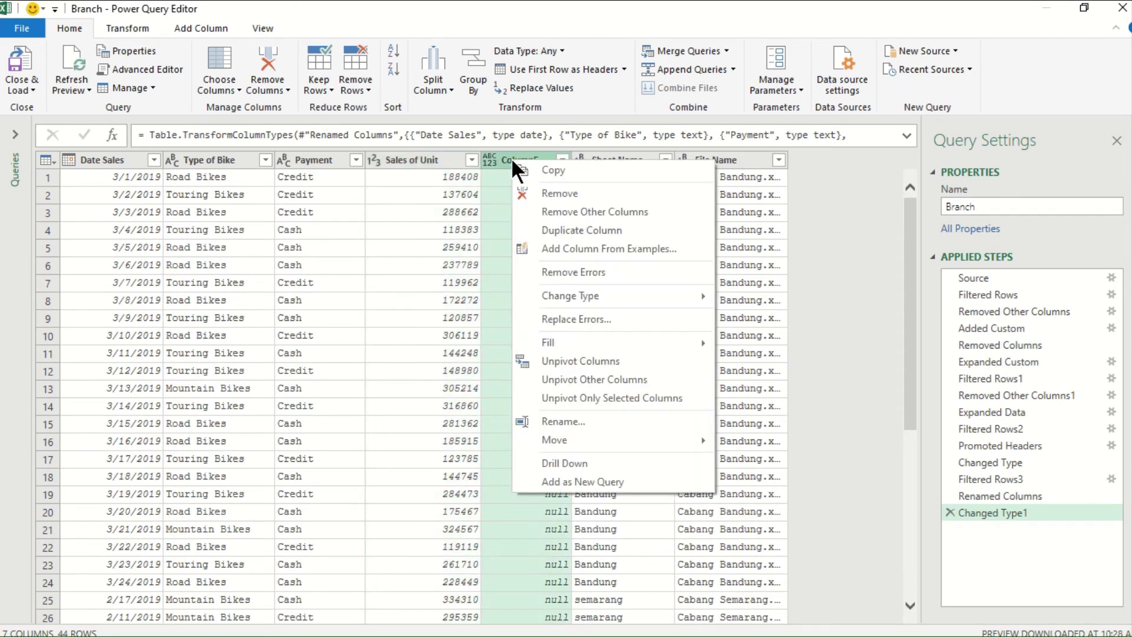
click(551, 192)
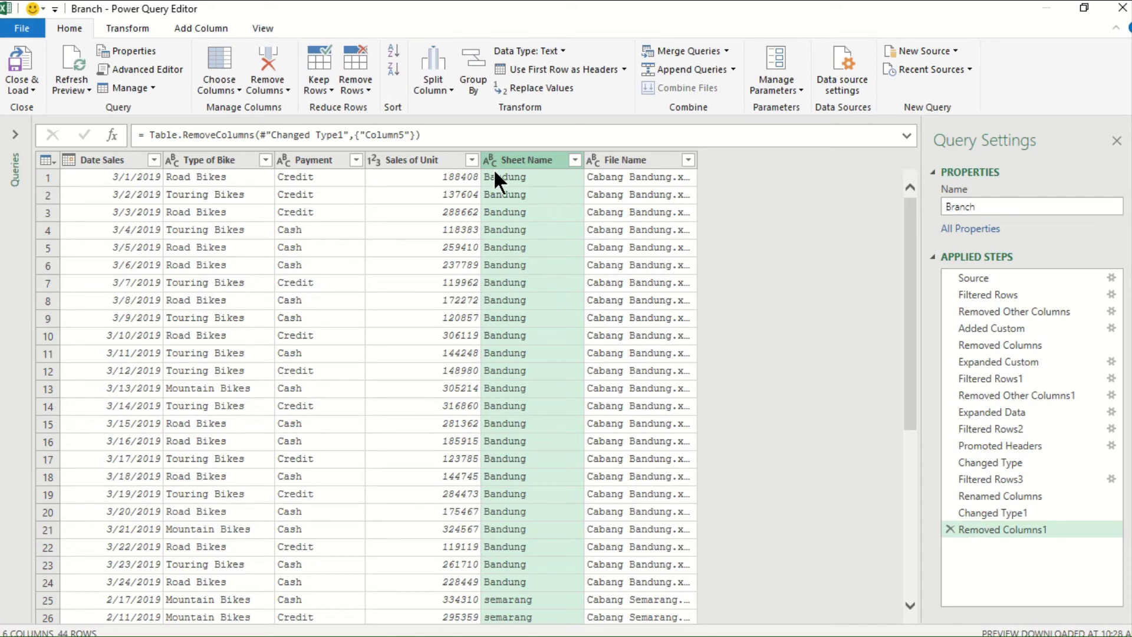
Close and load the Branch query into the rekap data workbook and check the loaded rows
click(23, 87)
click(47, 103)
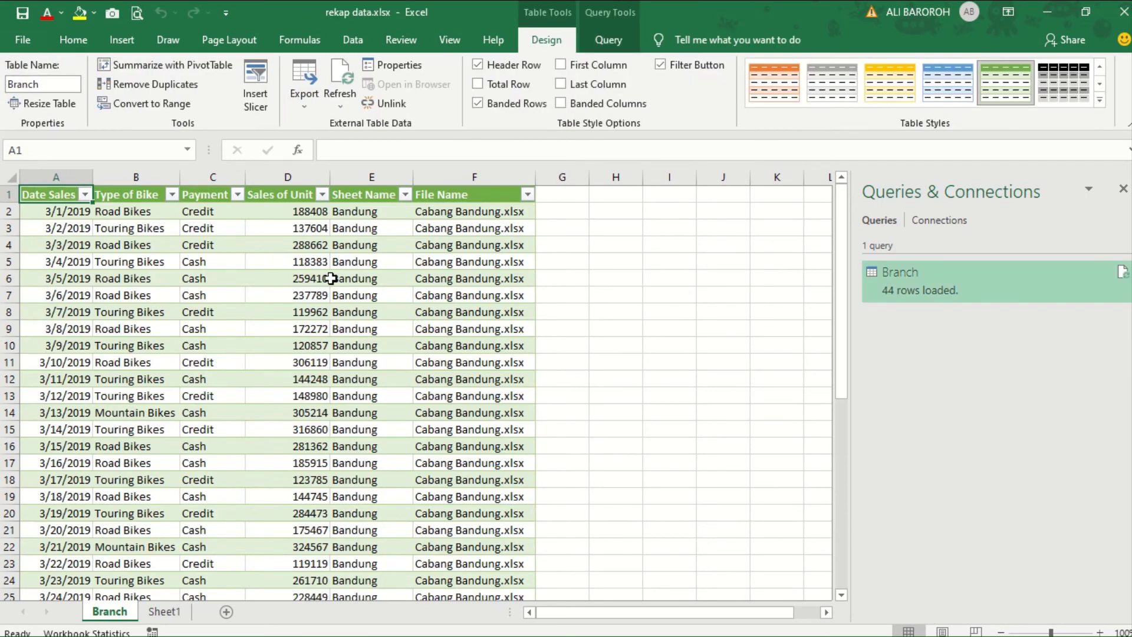
scroll(373, 303, down, 11)
scroll(371, 314, up, 11)
click(324, 315)
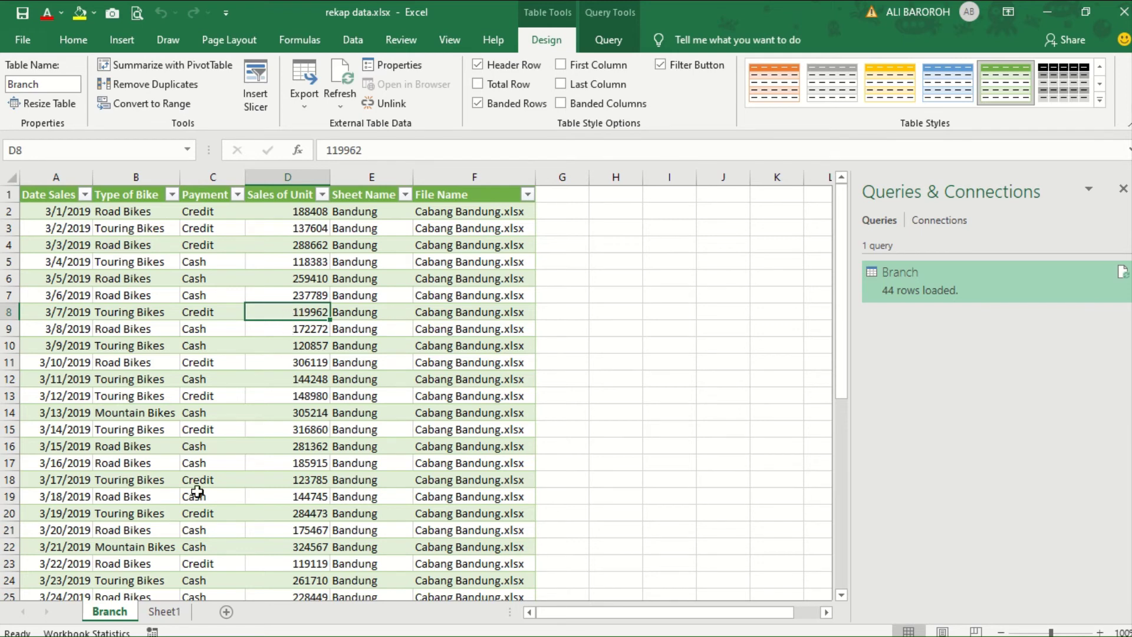
Switch to File Explorer and copy Cabang Jakarta.xlsx and Cabang Surabaya.xlsx from the Update Data folder
click(61, 625)
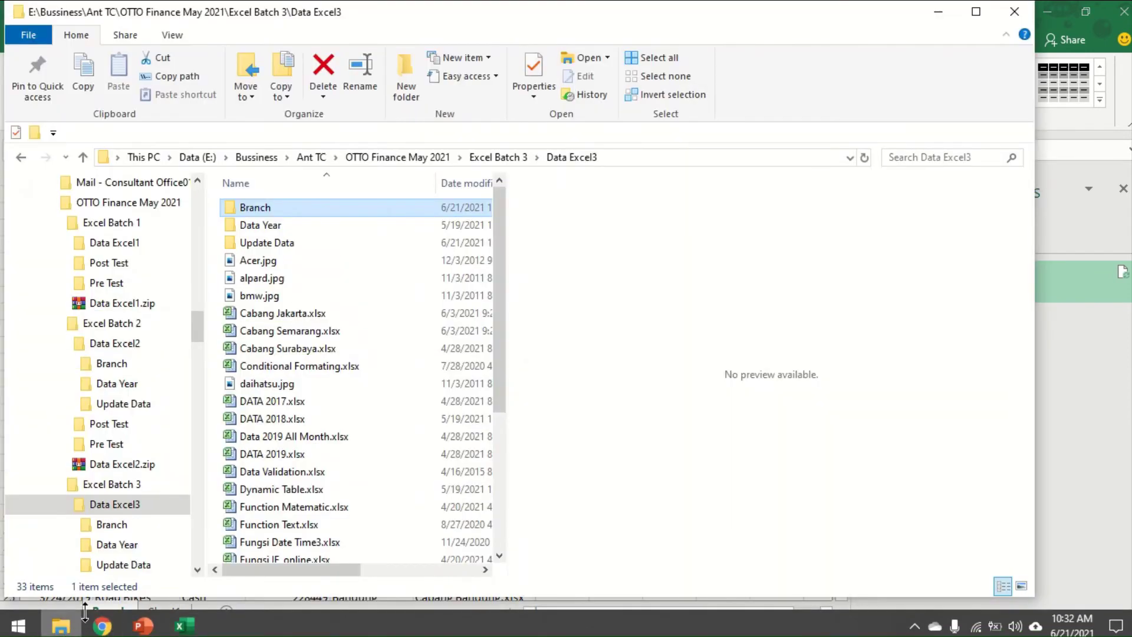
double_click(265, 242)
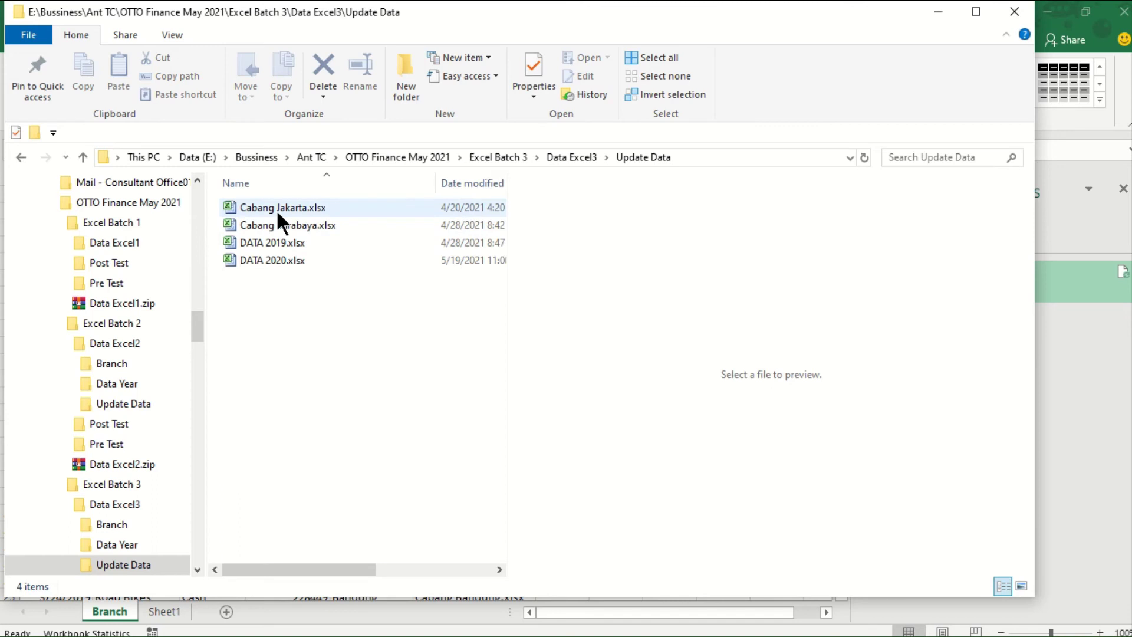
click(277, 210)
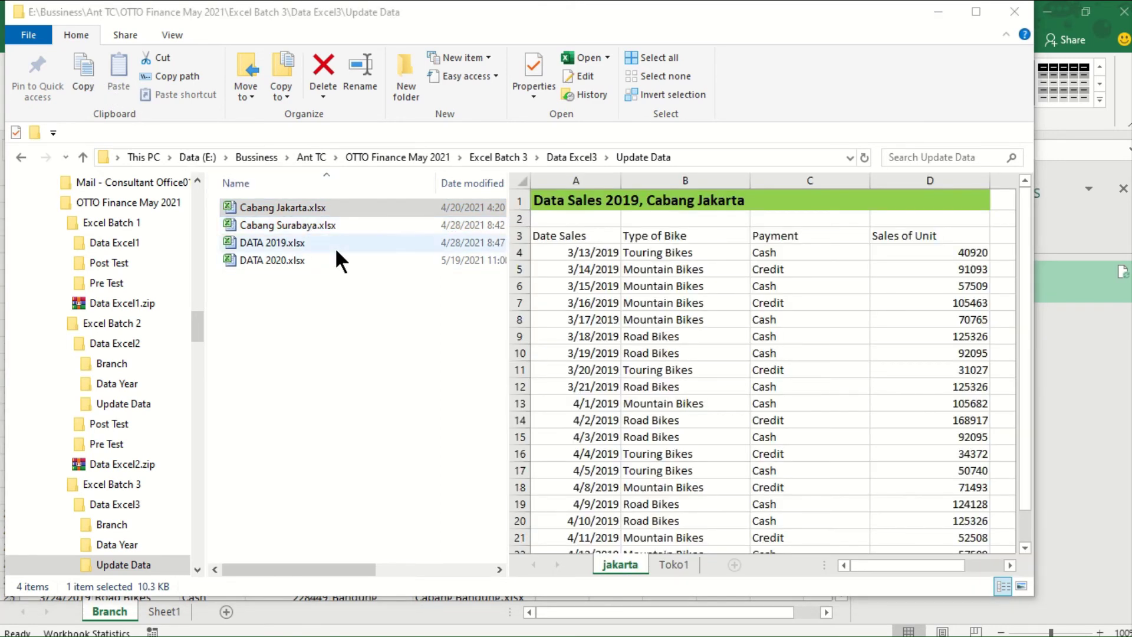
shift+click(314, 224)
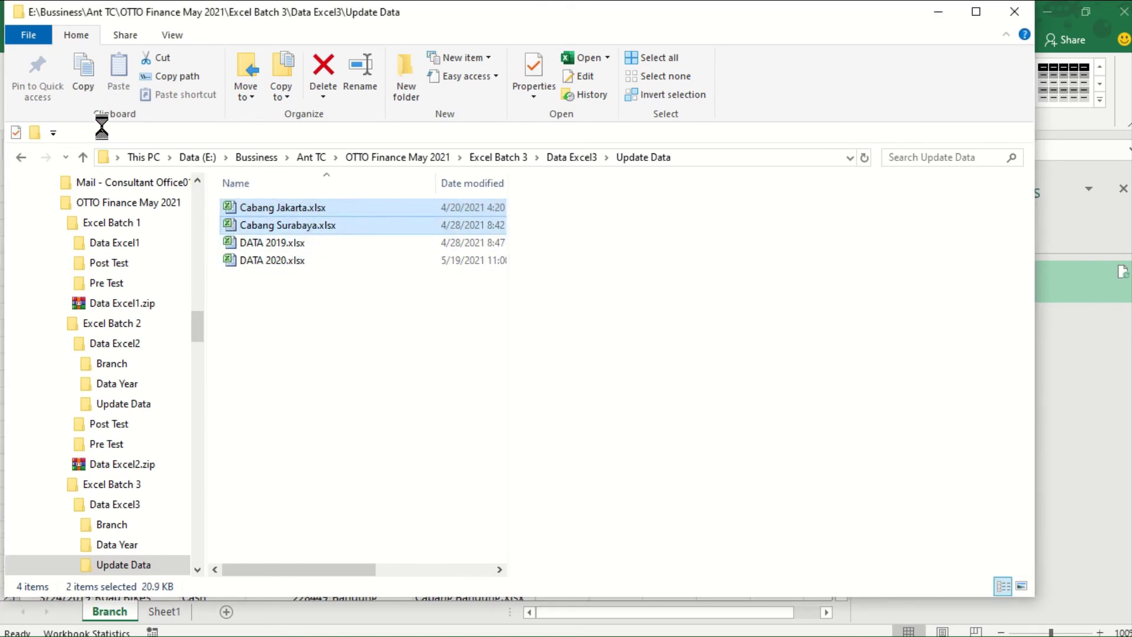
click(83, 71)
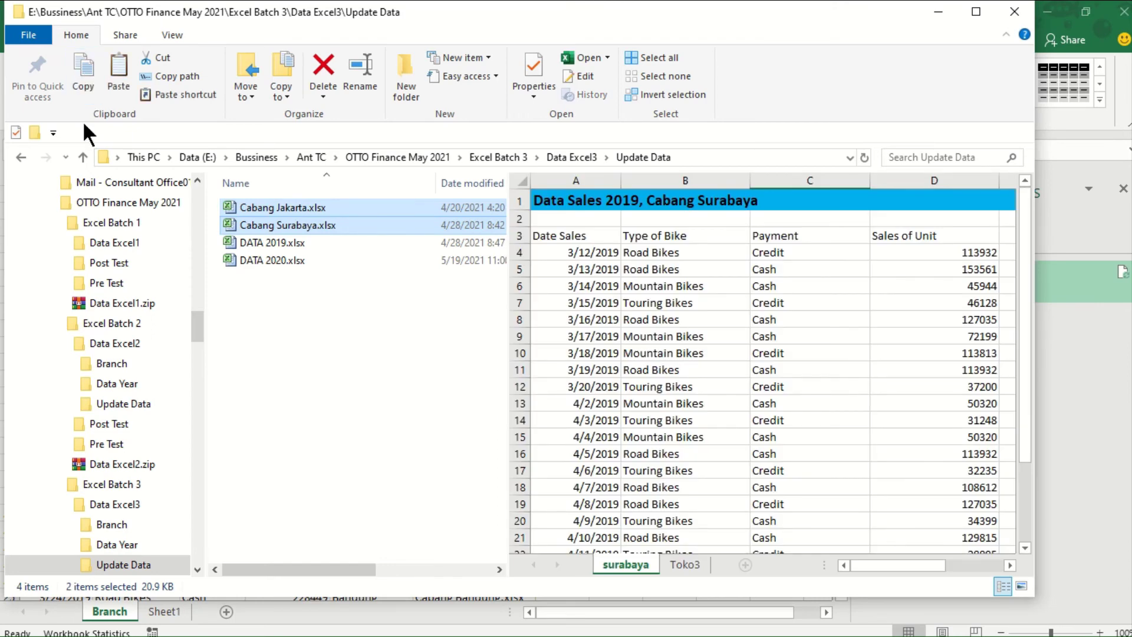
Paste the two copied branch workbooks into the Branch folder inside Data Excel3
click(83, 157)
click(273, 207)
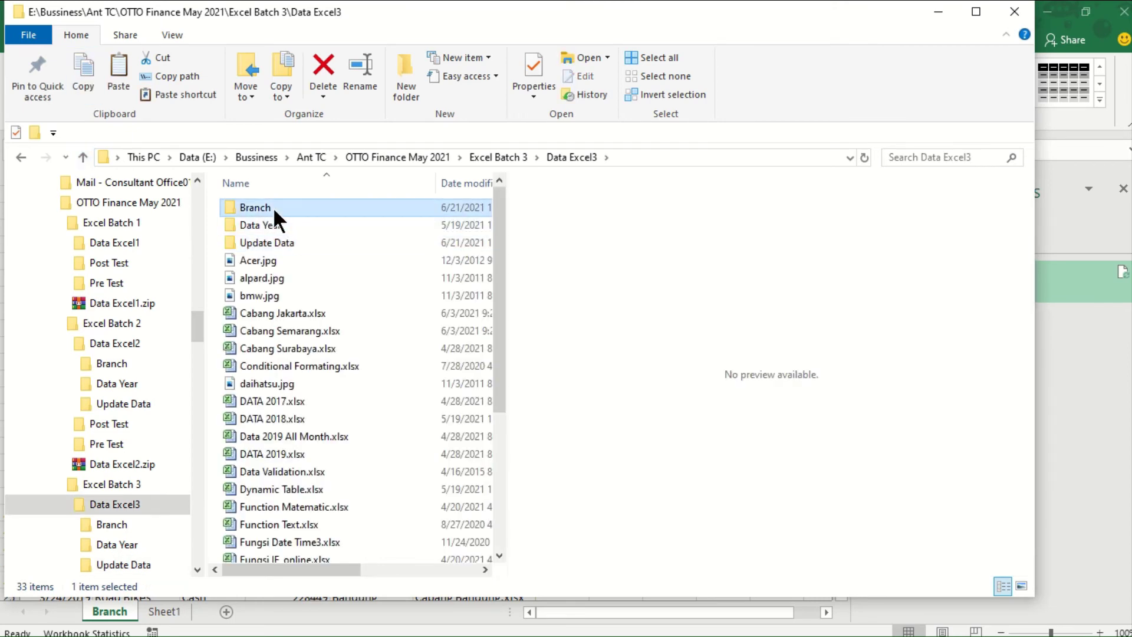
double_click(274, 207)
right_click(293, 324)
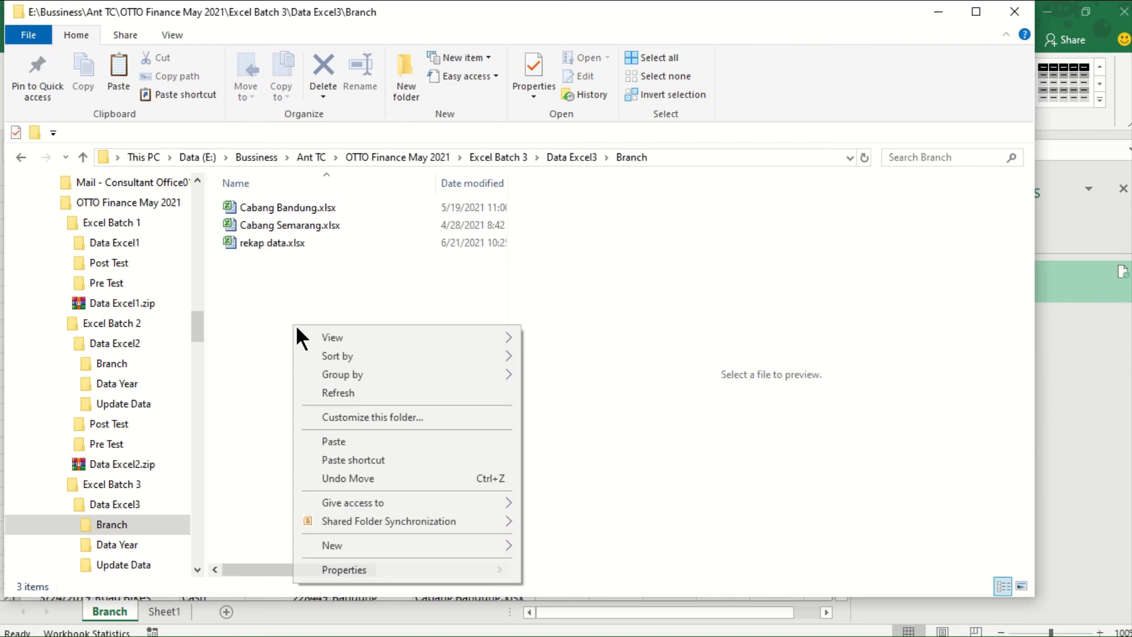
click(333, 441)
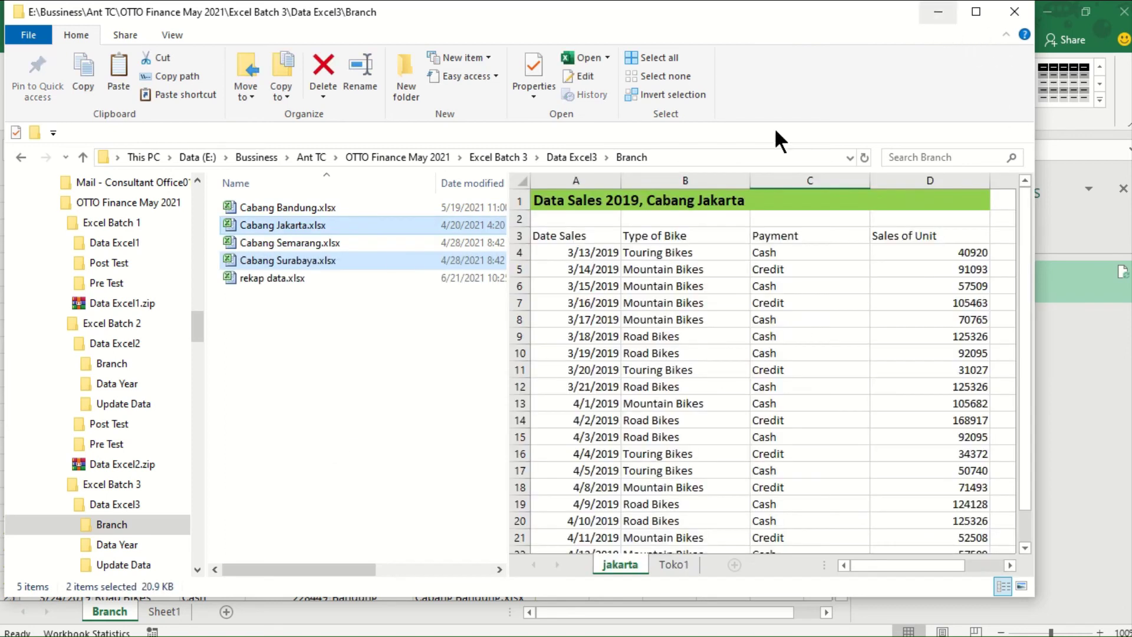
Return to the rekap data workbook in Excel and fill the last data row, row 45, with yellow
click(938, 16)
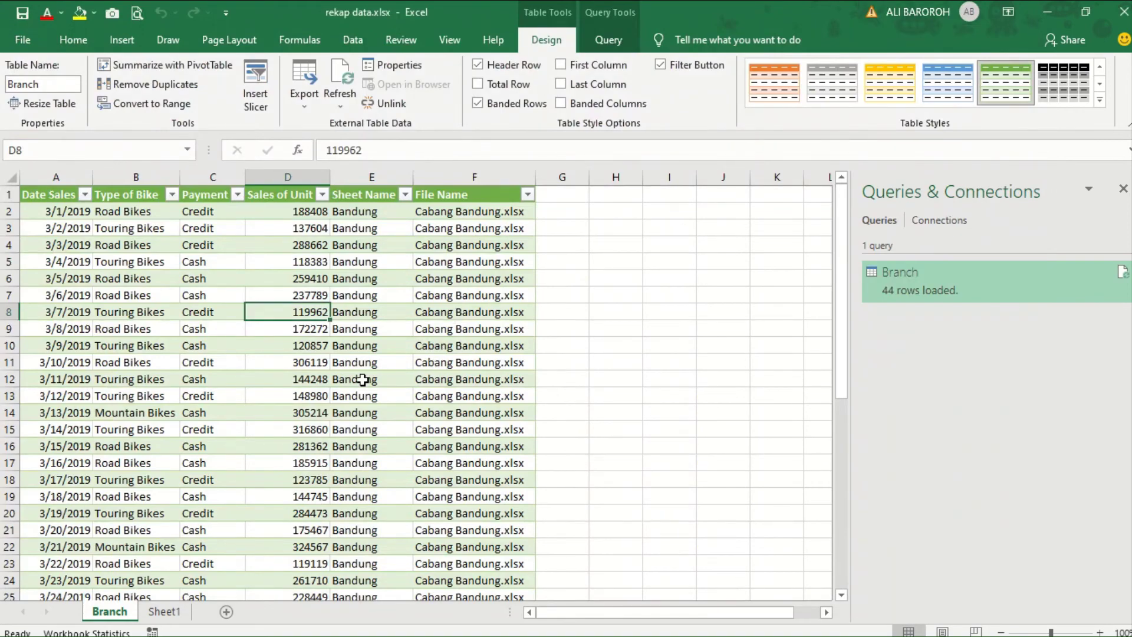
scroll(357, 385, down, 3)
scroll(358, 385, down, 8)
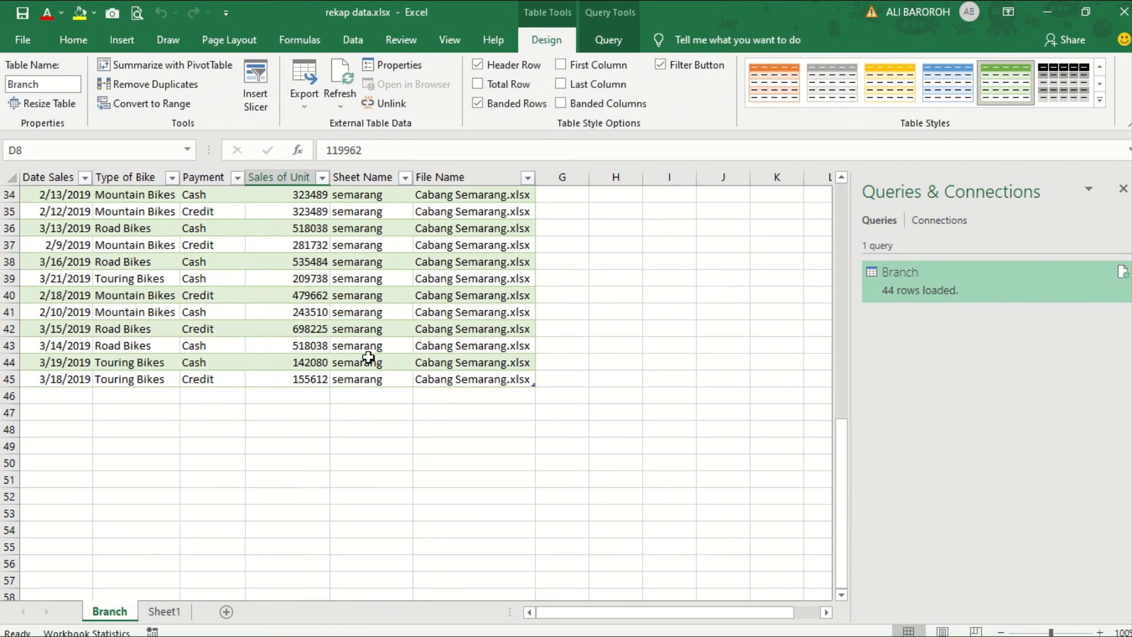
click(367, 359)
click(10, 379)
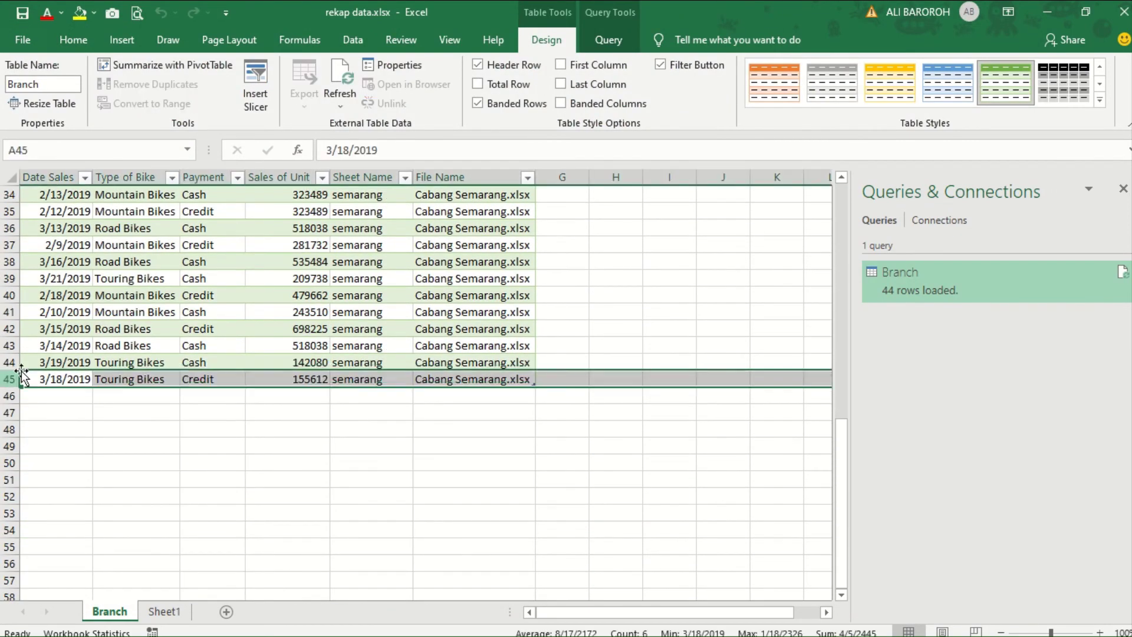
click(80, 13)
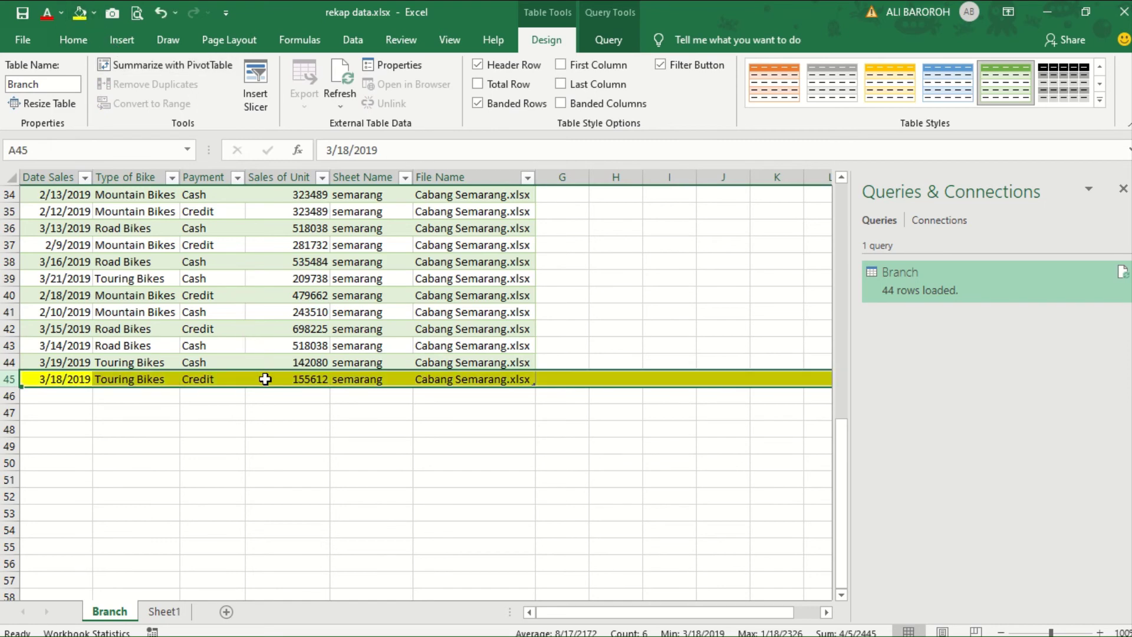
Refresh the Branch table to load the data from the newly added branch workbooks
click(266, 379)
right_click(265, 379)
click(303, 336)
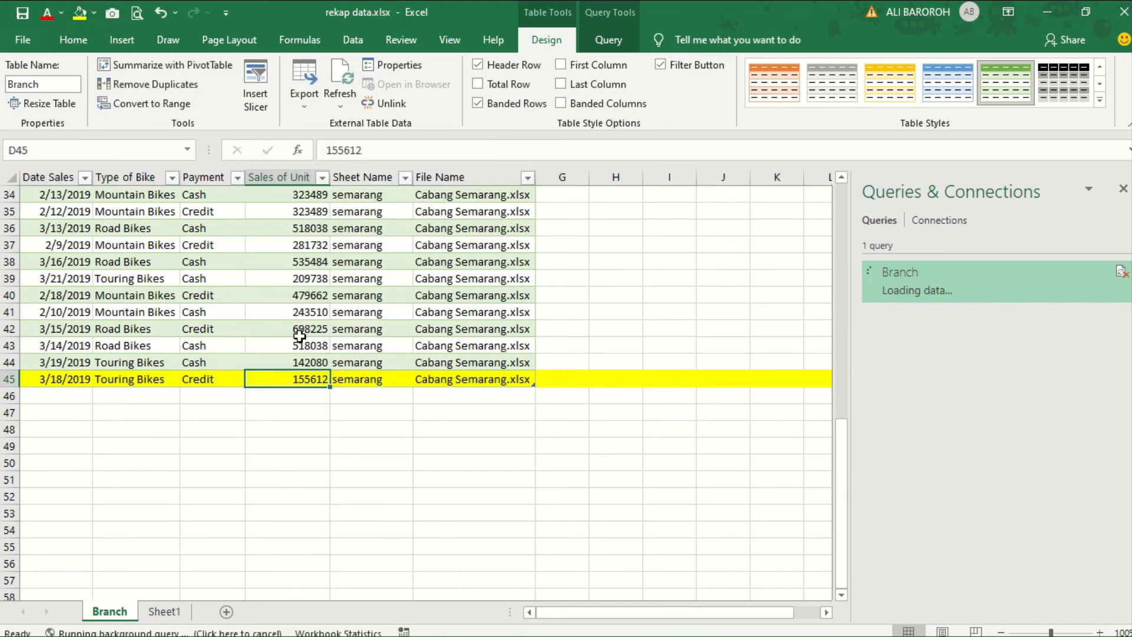
Examine the refreshed Branch table to check the rows from each branch workbook, including Jakarta and Surabaya
scroll(348, 454, down, 8)
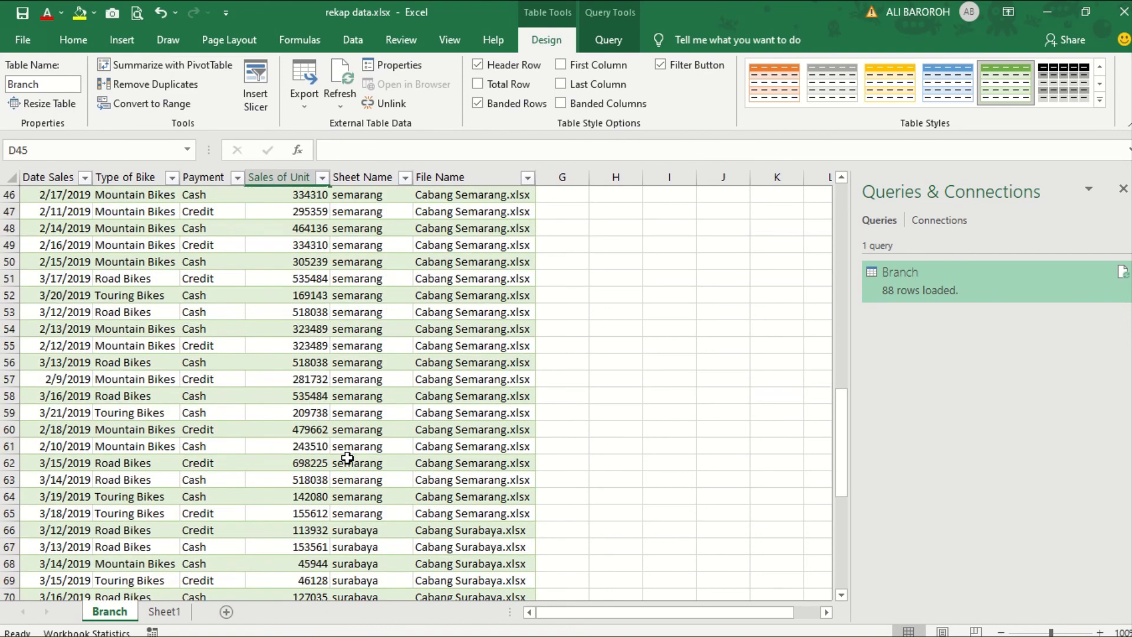
scroll(351, 461, down, 5)
scroll(356, 439, up, 8)
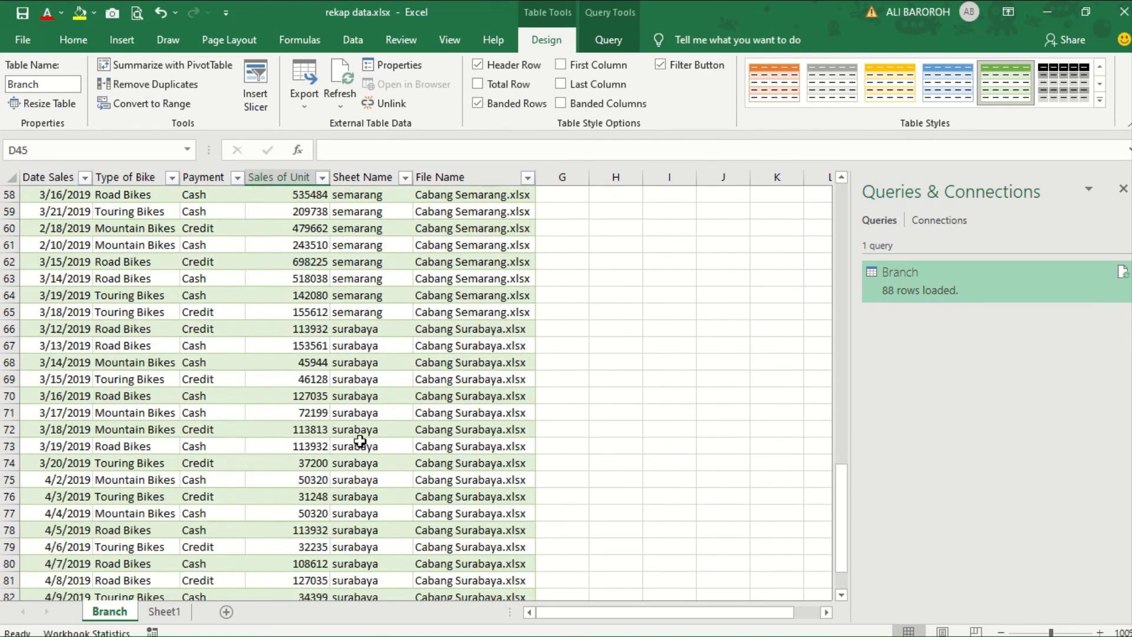
scroll(357, 378, up, 12)
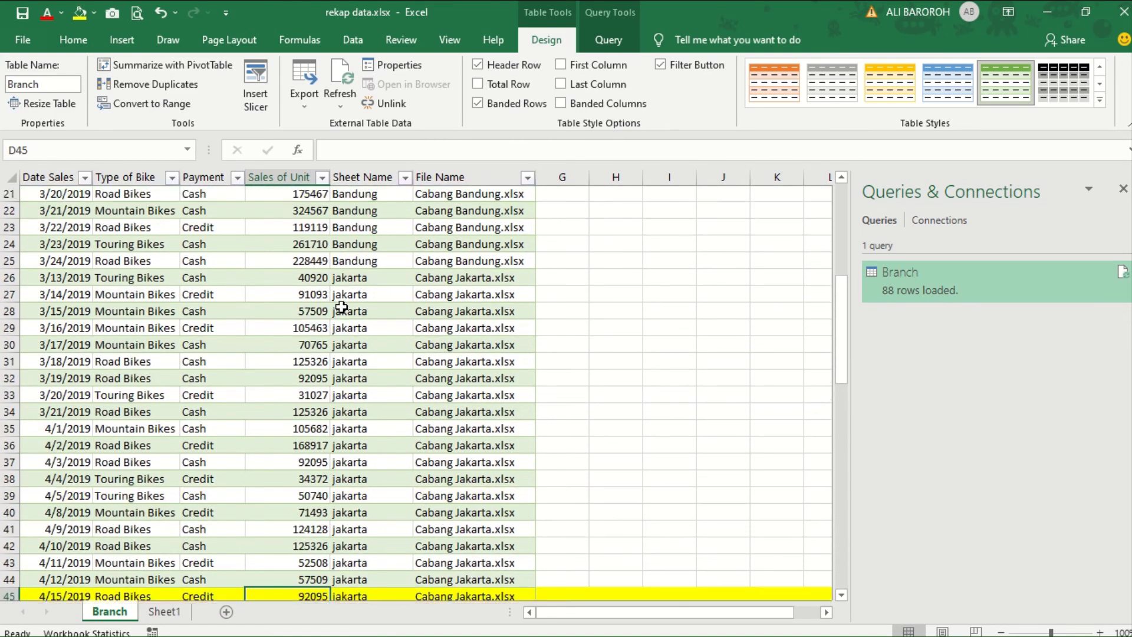
scroll(342, 354, down, 2)
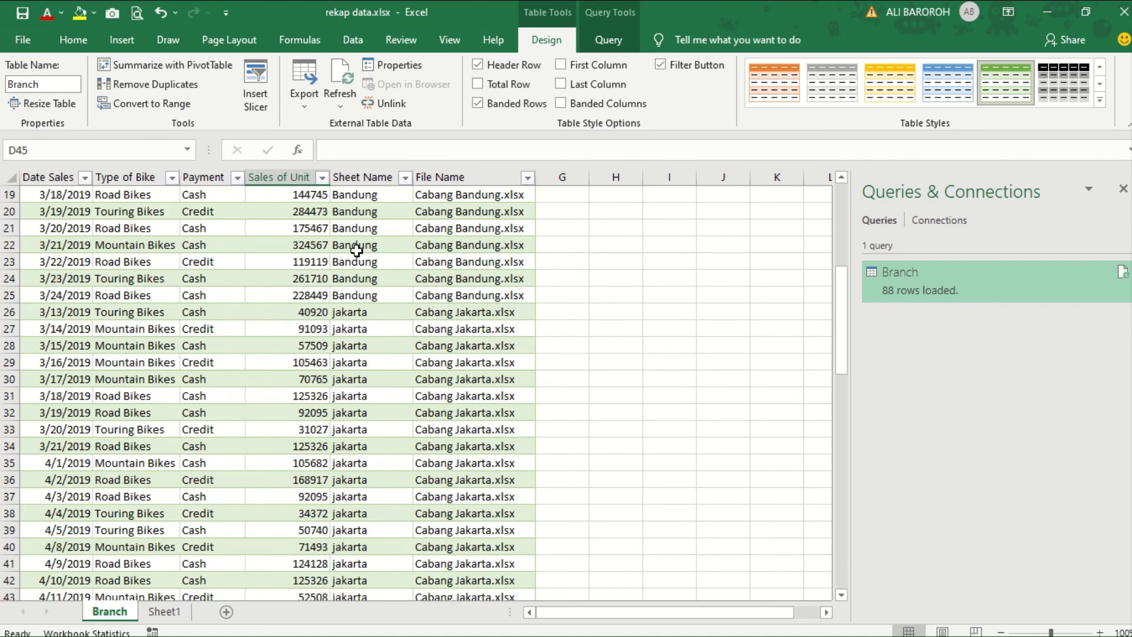
click(352, 361)
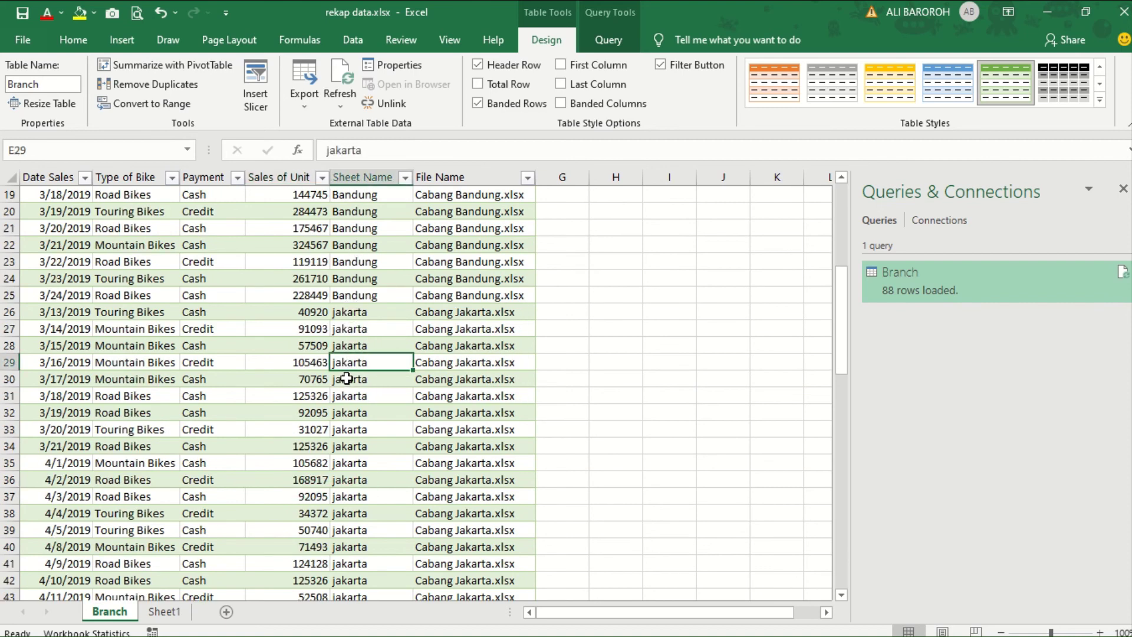
scroll(347, 378, up, 1)
scroll(348, 374, up, 5)
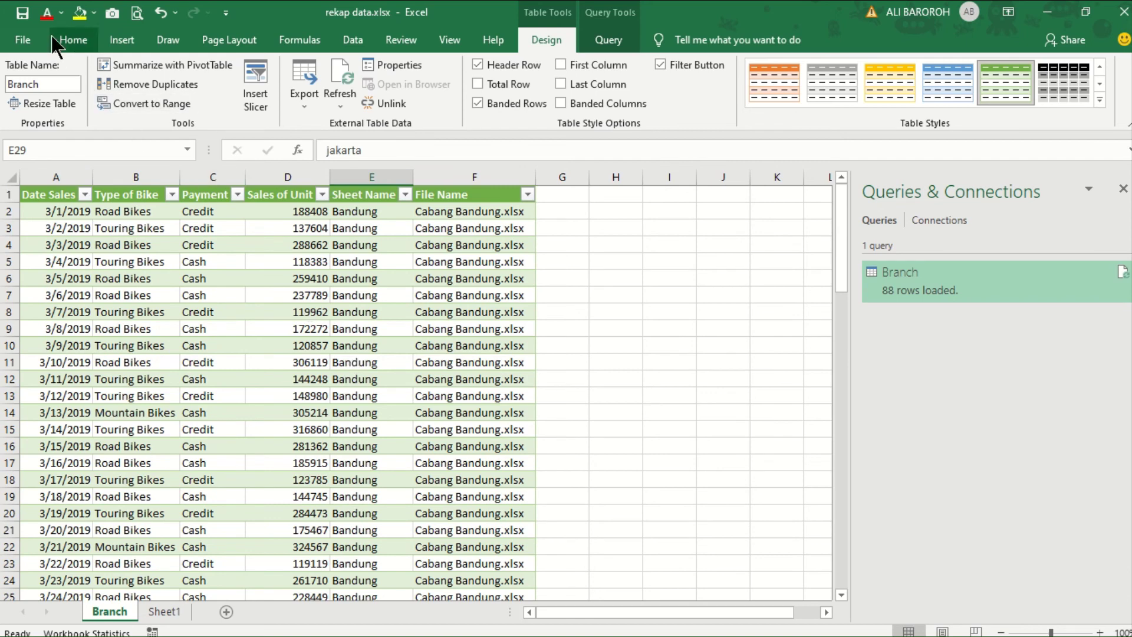
click(297, 384)
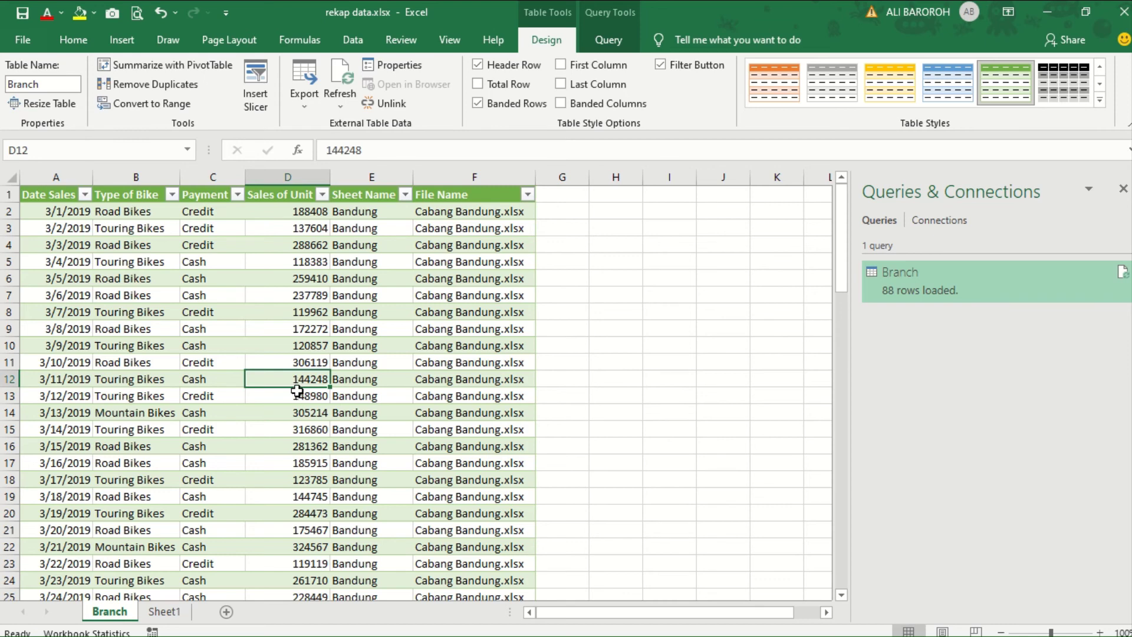
scroll(301, 386, down, 10)
scroll(356, 471, down, 2)
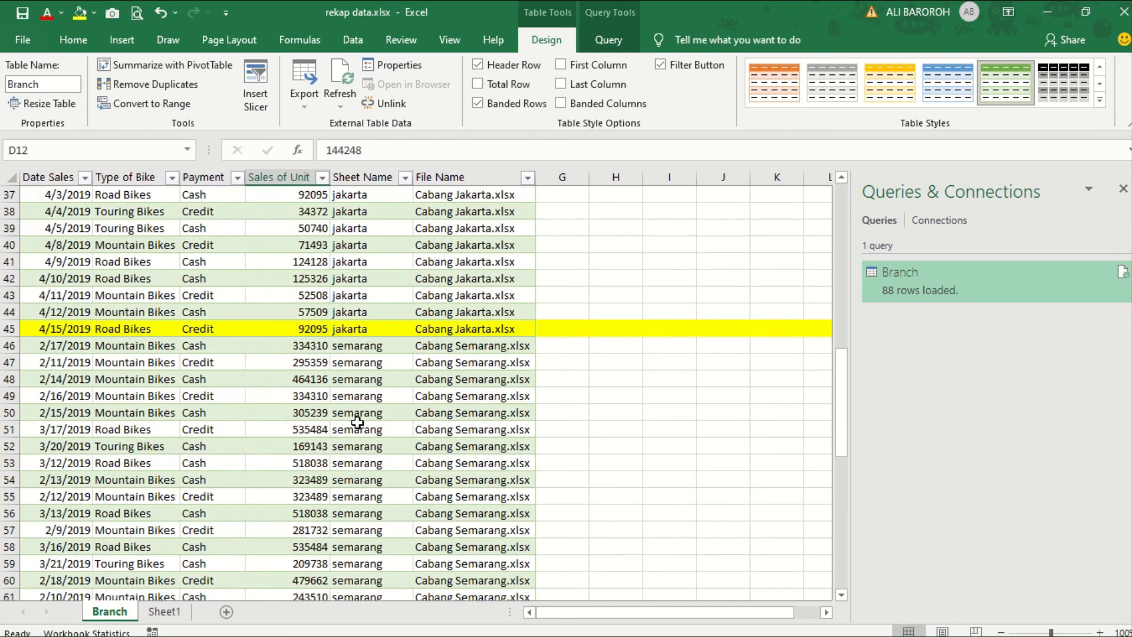
Switch to File Explorer, move Cabang Semarang.xlsx from the Branch folder to the Update Data folder, and return to Branch
click(69, 629)
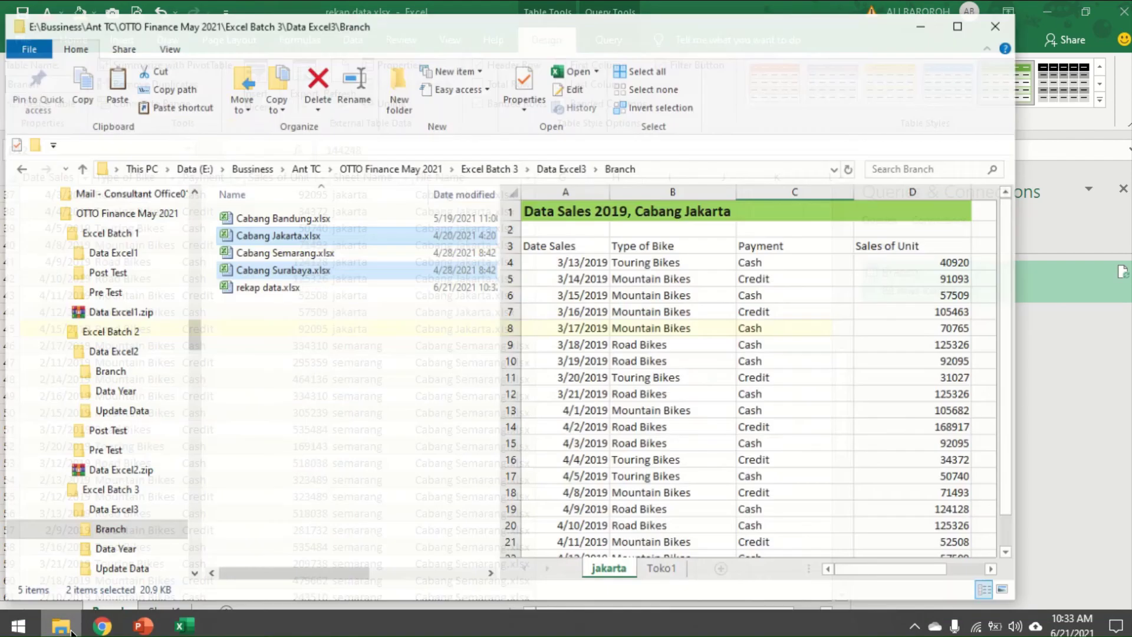
click(299, 244)
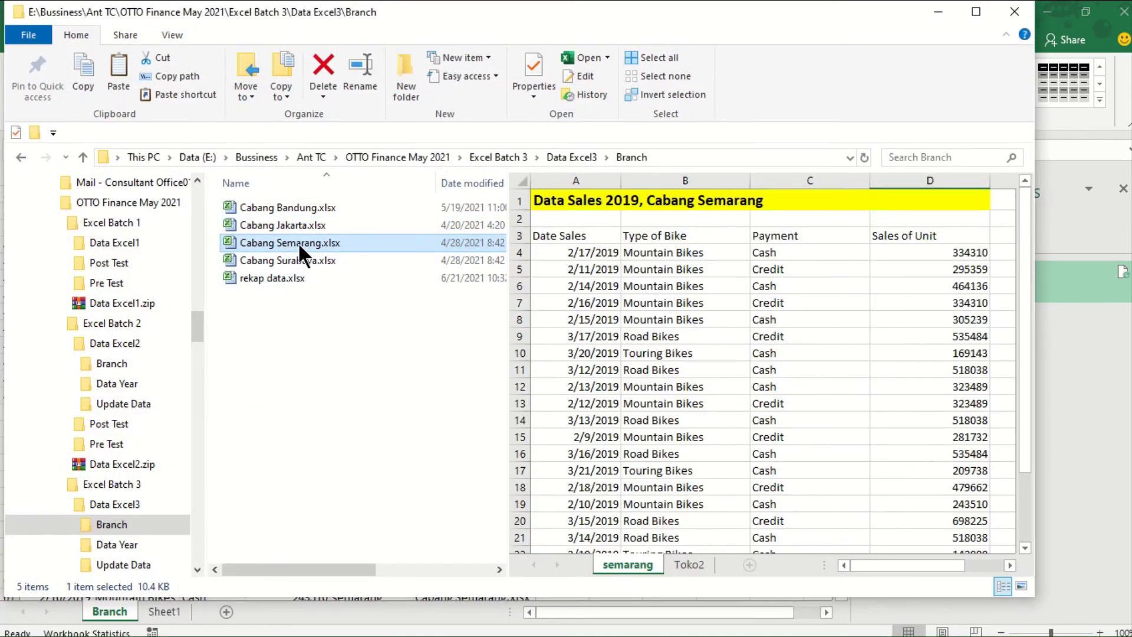
click(154, 52)
click(81, 155)
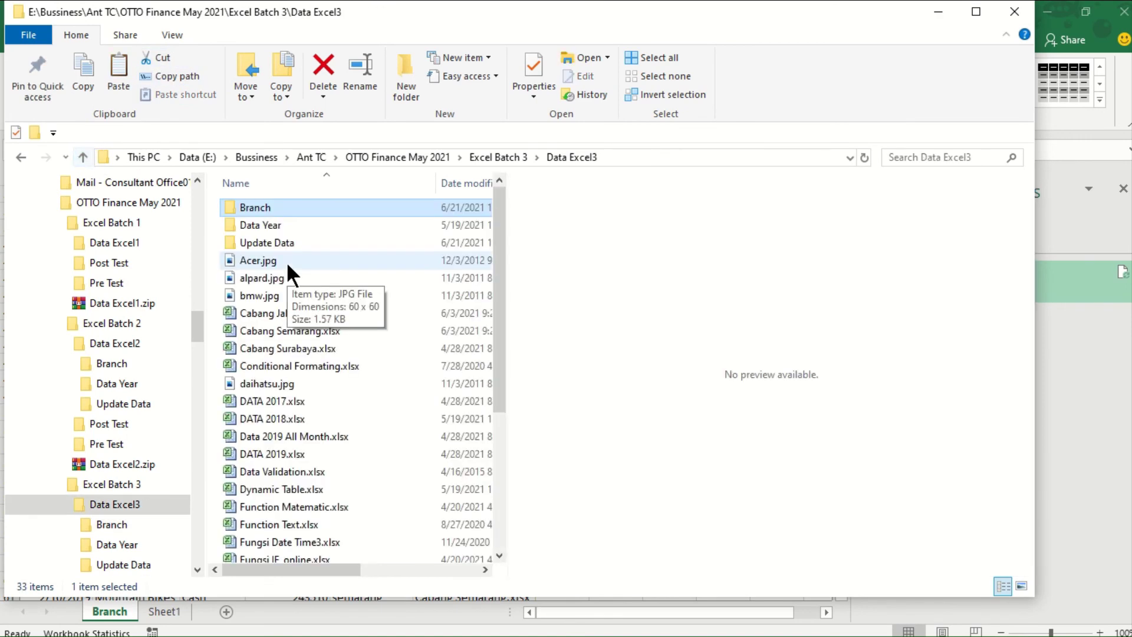
double_click(281, 245)
right_click(290, 435)
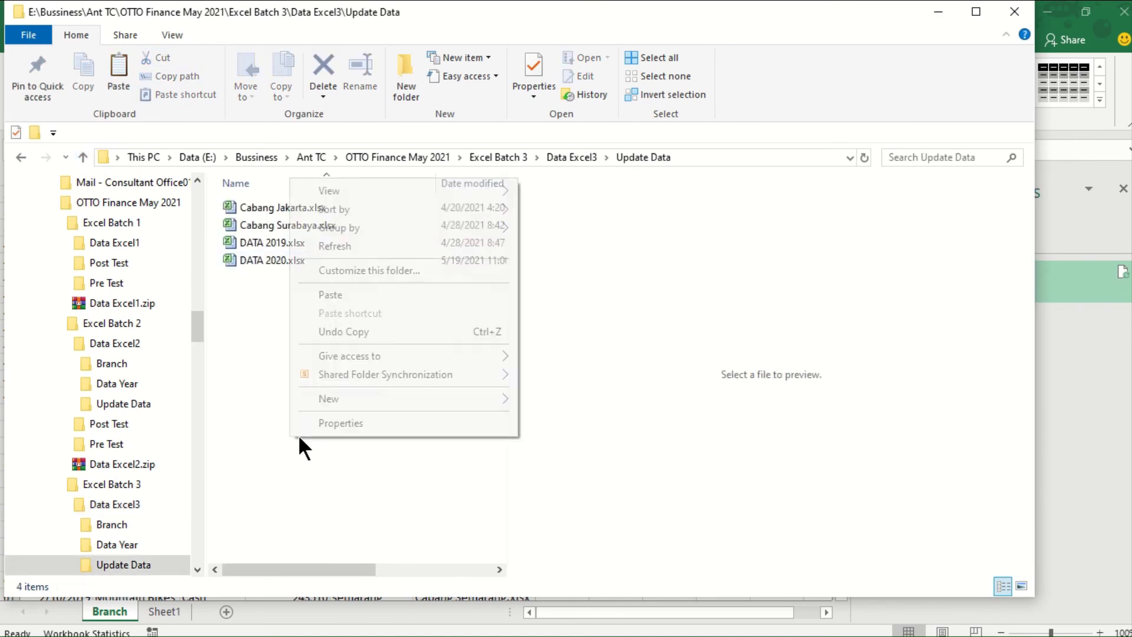
click(329, 294)
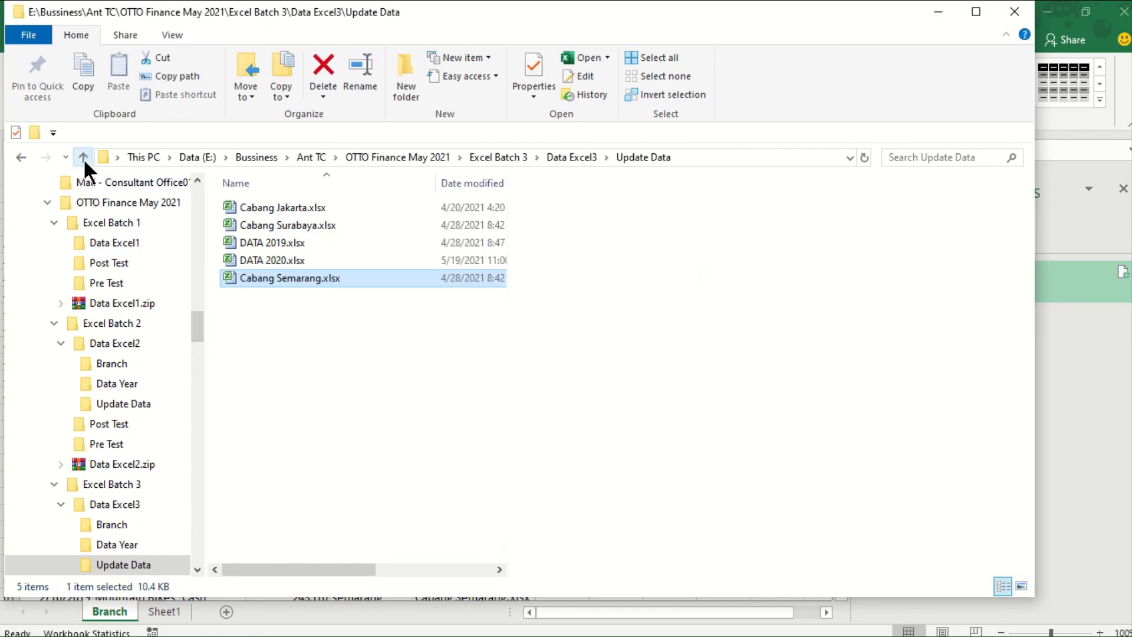
click(83, 157)
double_click(239, 209)
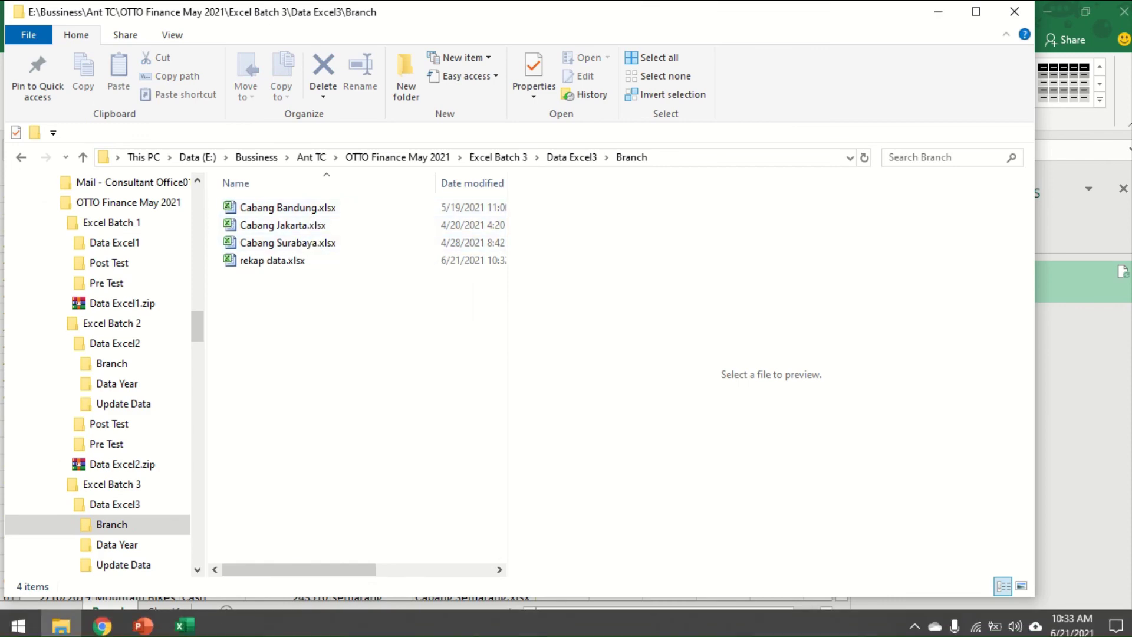
Return to the rekap data workbook in Excel and refresh the Branch table to reflect the removed Semarang file
click(1070, 398)
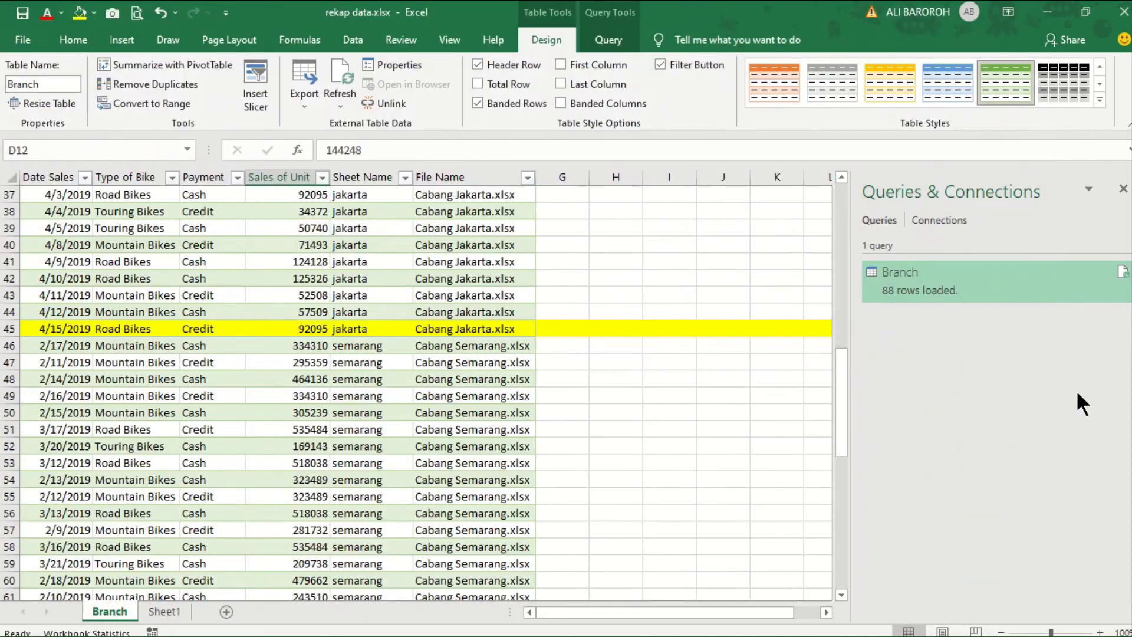
click(355, 379)
right_click(293, 420)
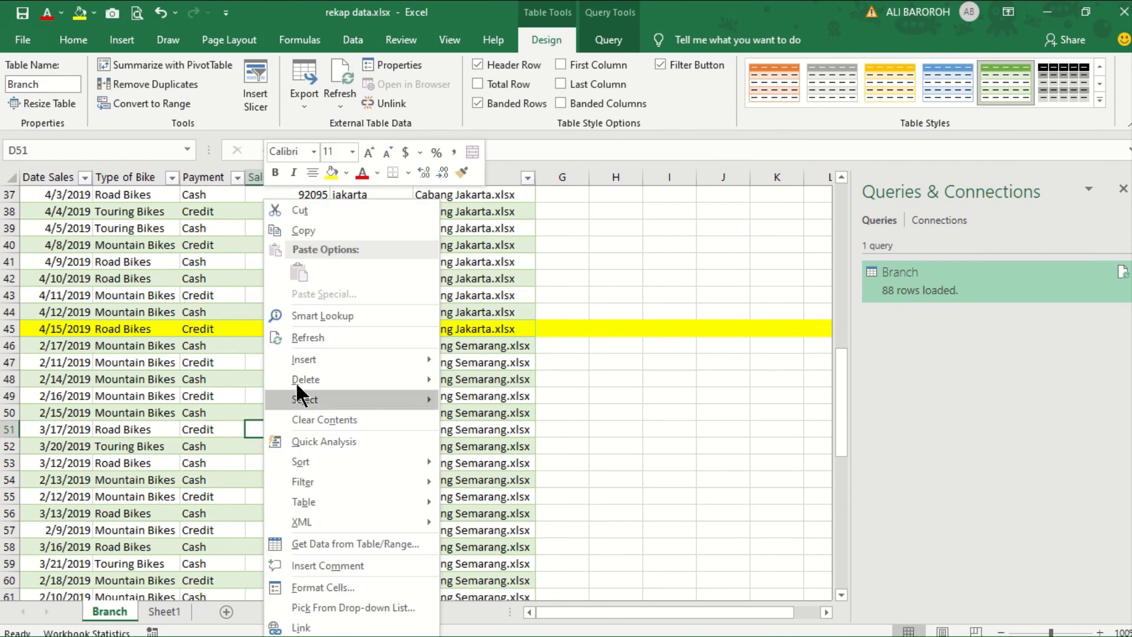
click(305, 339)
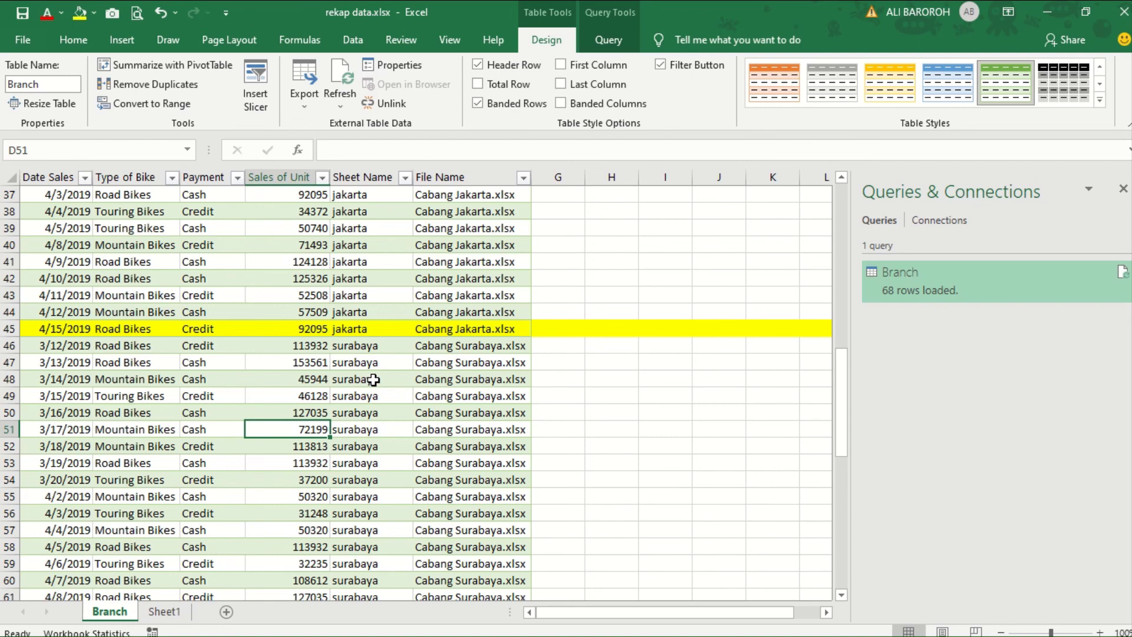
mouse_move(166, 630)
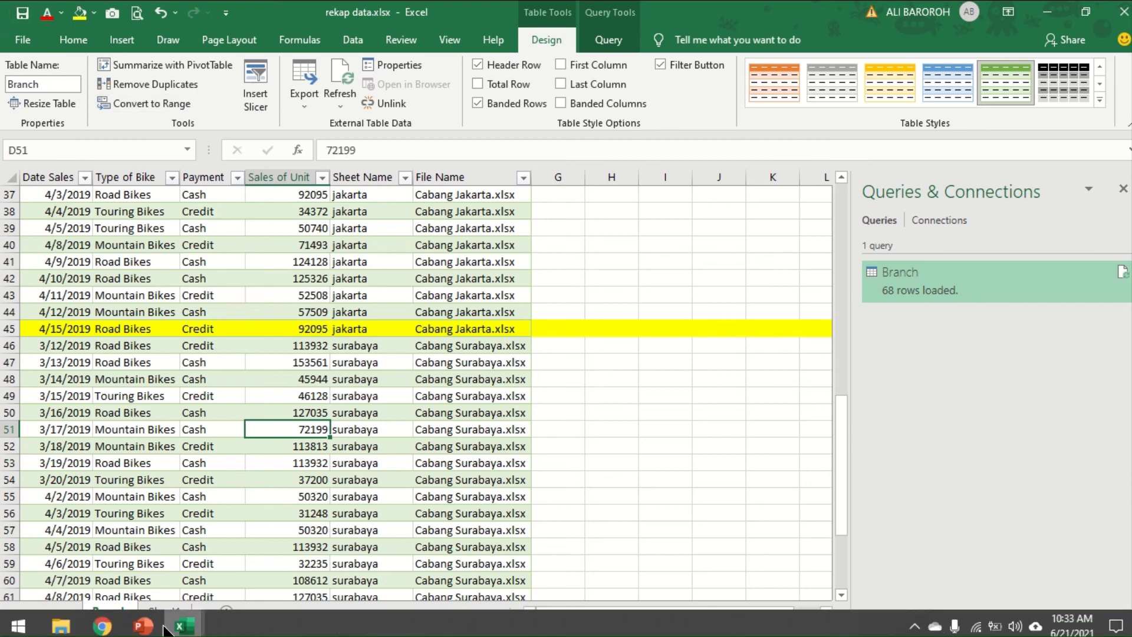
mouse_move(57, 631)
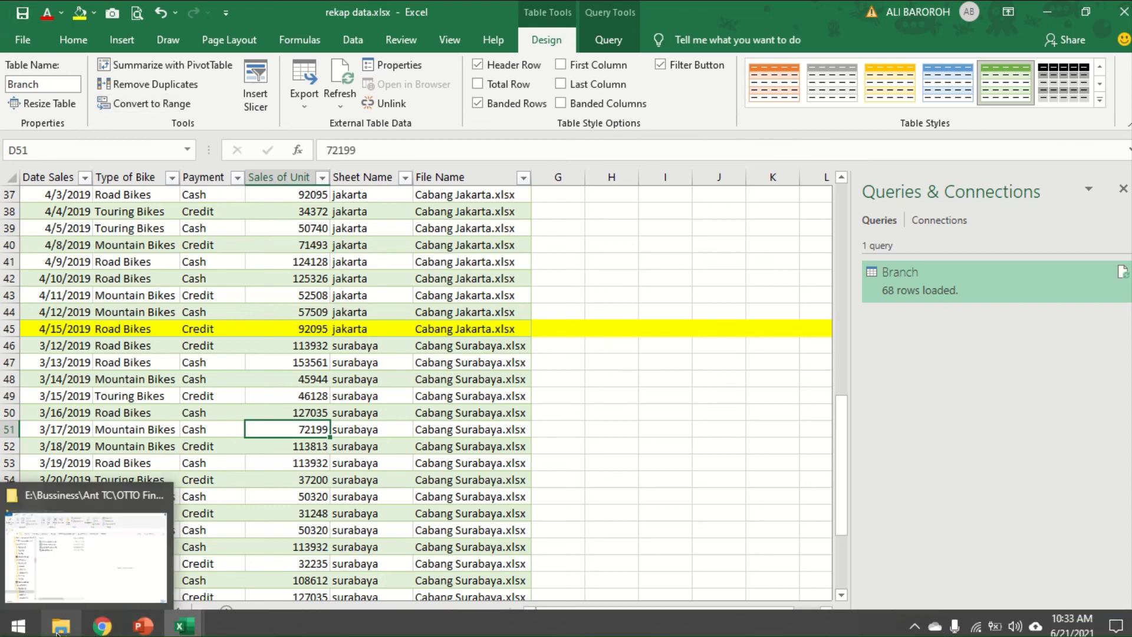
click(143, 629)
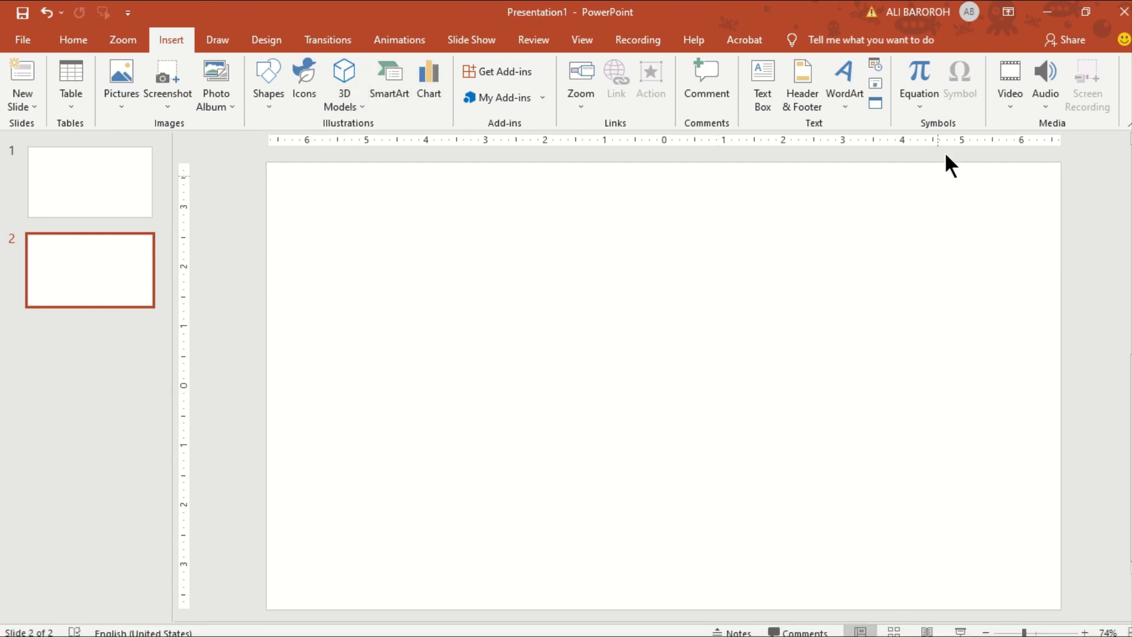
click(1047, 12)
key(Up)
key(Right)
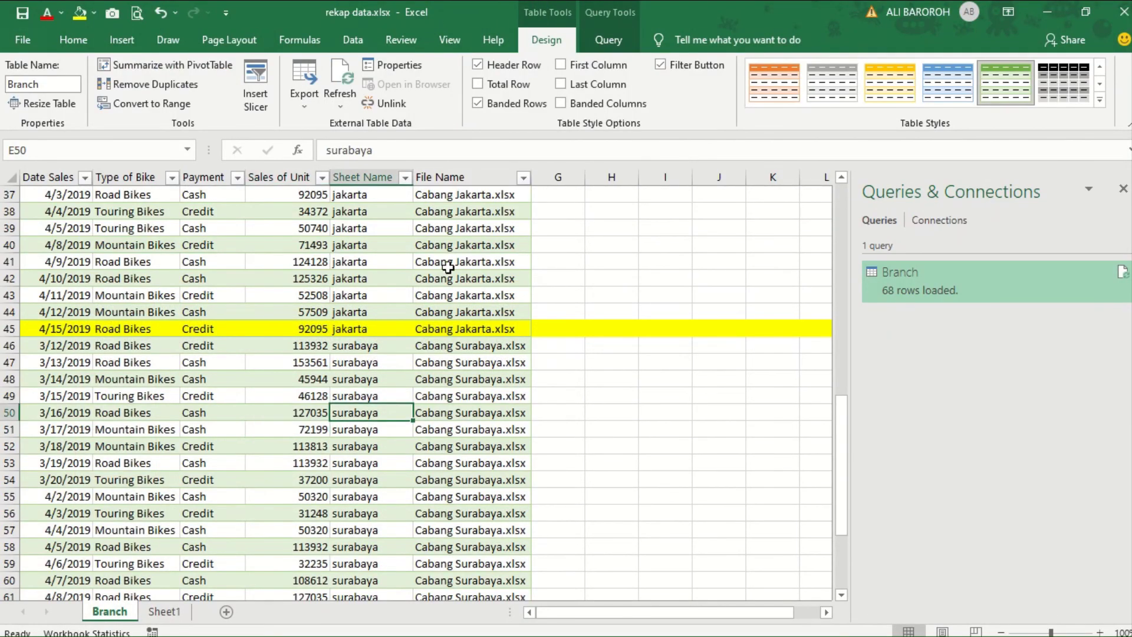